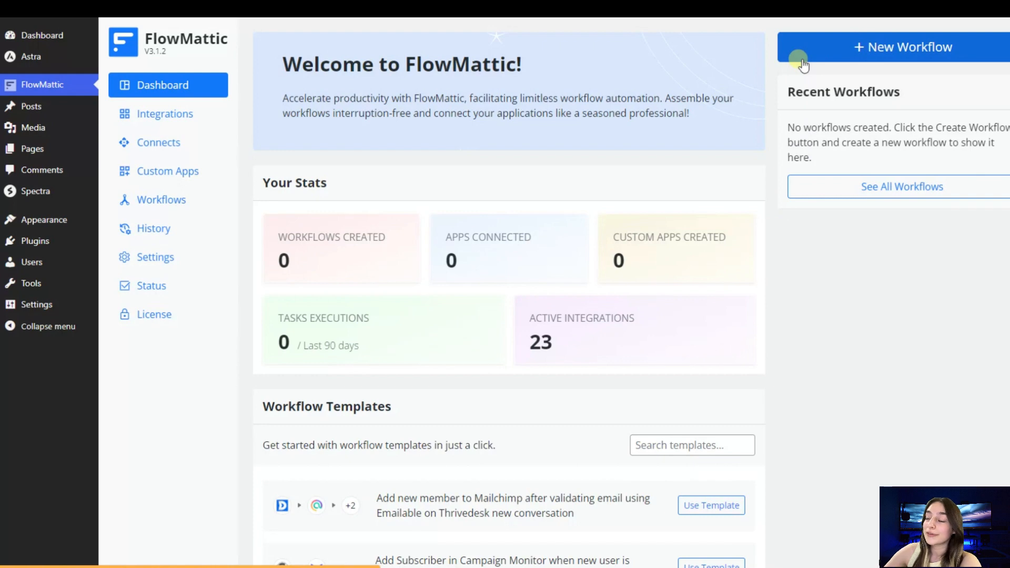
- Create a new workflow whose trigger is the Email Parser app with the Email Received event
left_click(806, 62)
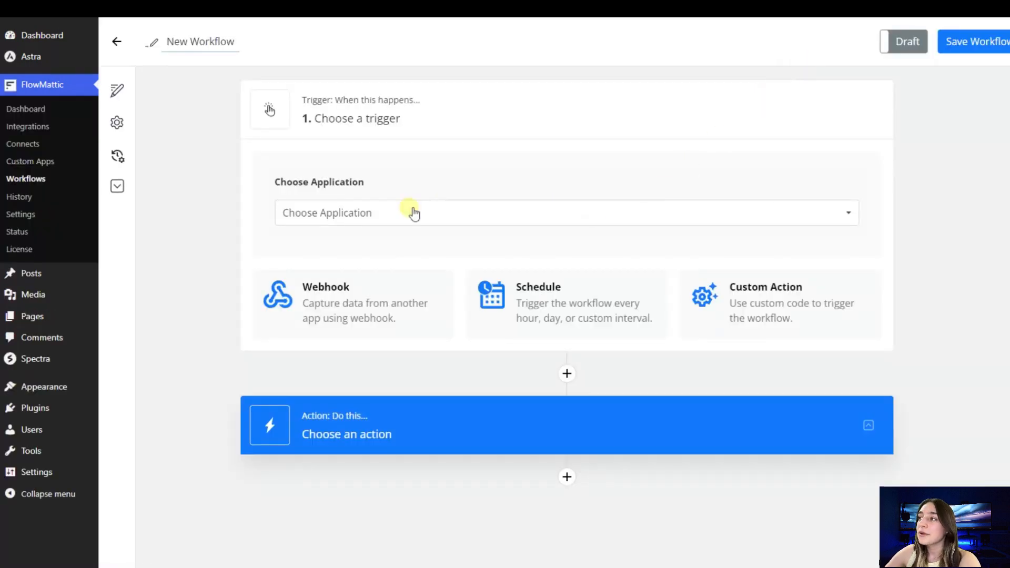
left_click(404, 218)
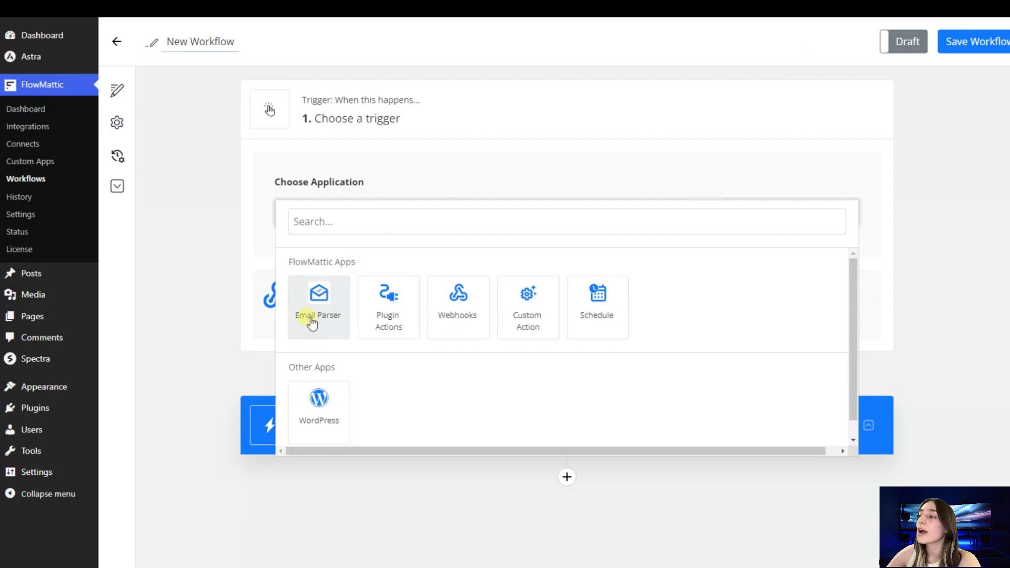
left_click(311, 320)
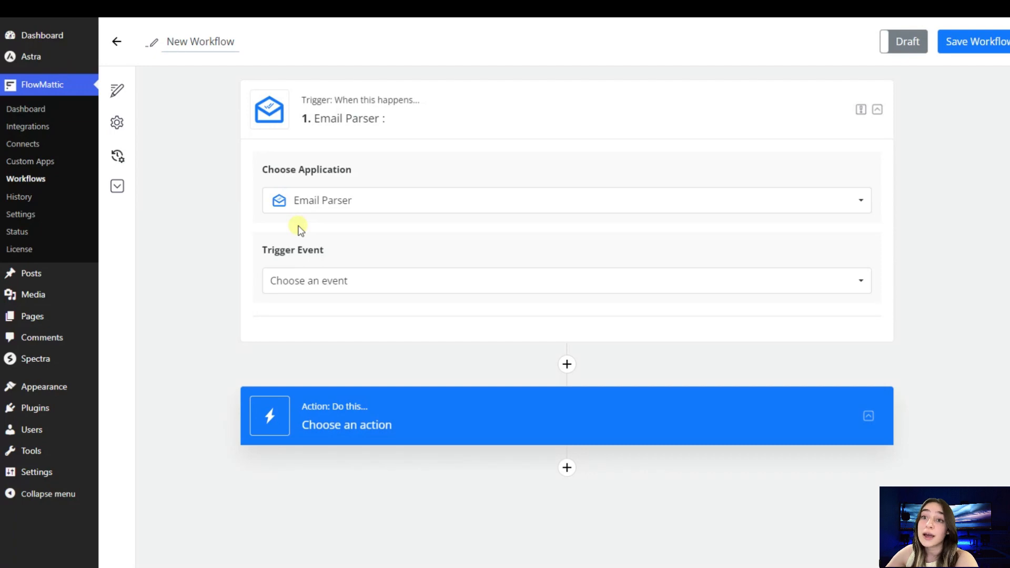
left_click(292, 282)
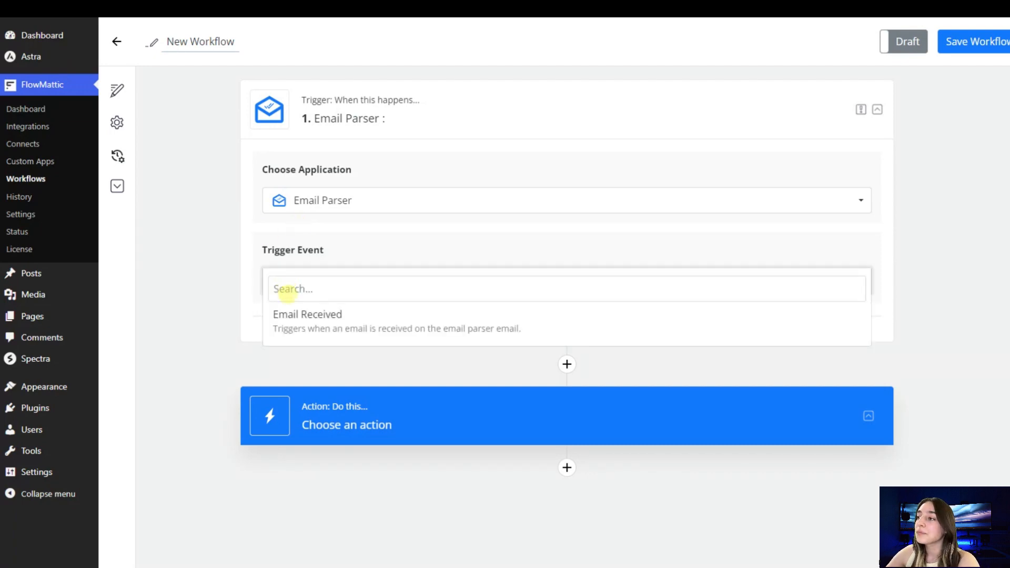
left_click(314, 326)
scroll(316, 334, "down", 2)
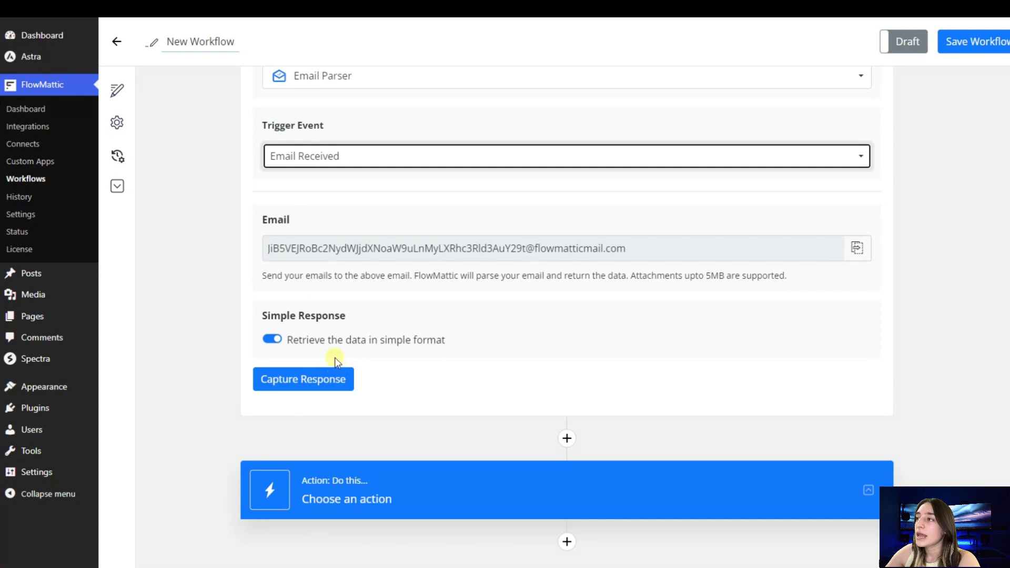
- Copy the workflow's parser email address and paste it as the recipient of a new Gmail message
scroll(323, 372, "up", 1)
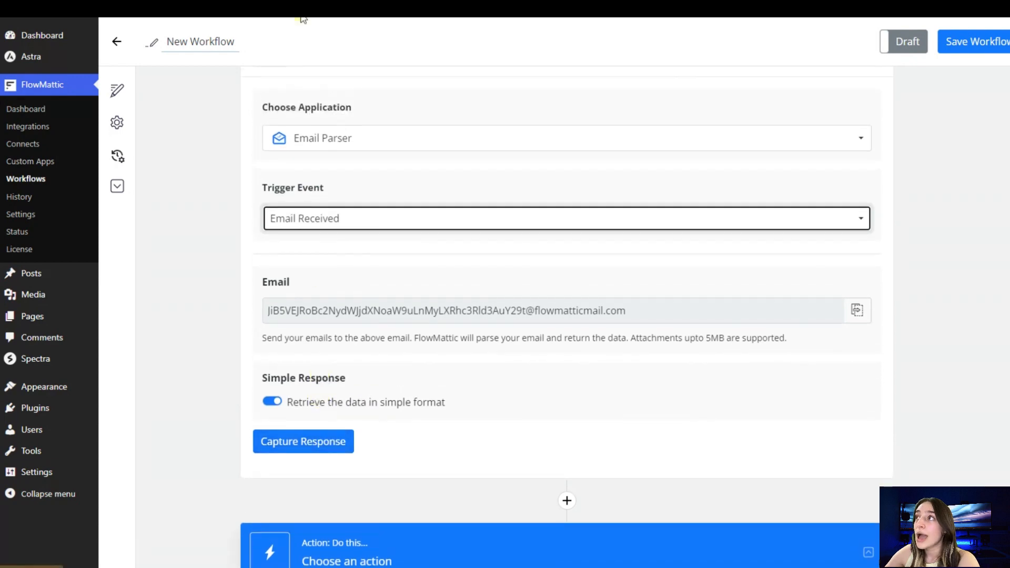
left_click(857, 312)
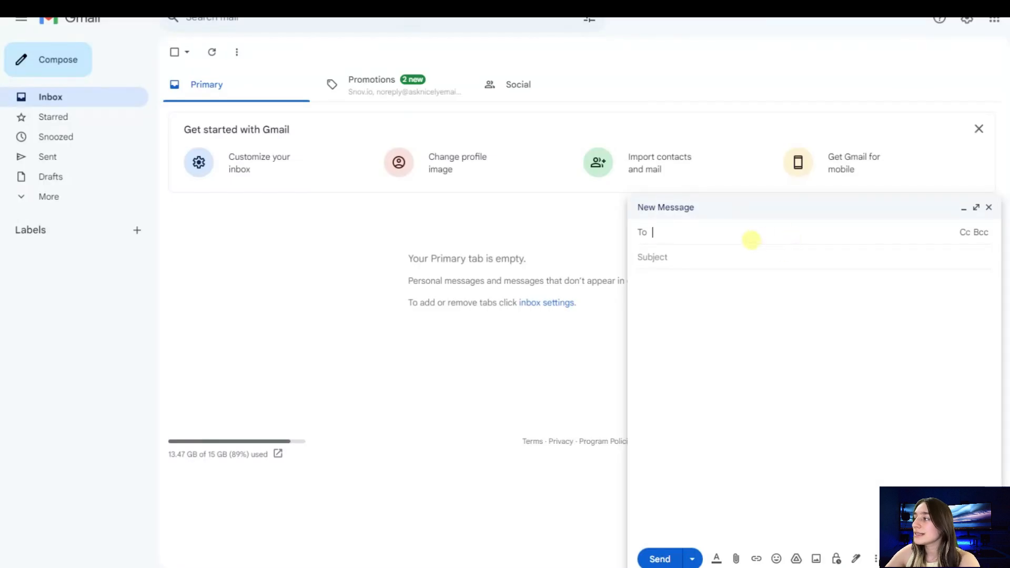
key("ctrl+v")
key("Tab")
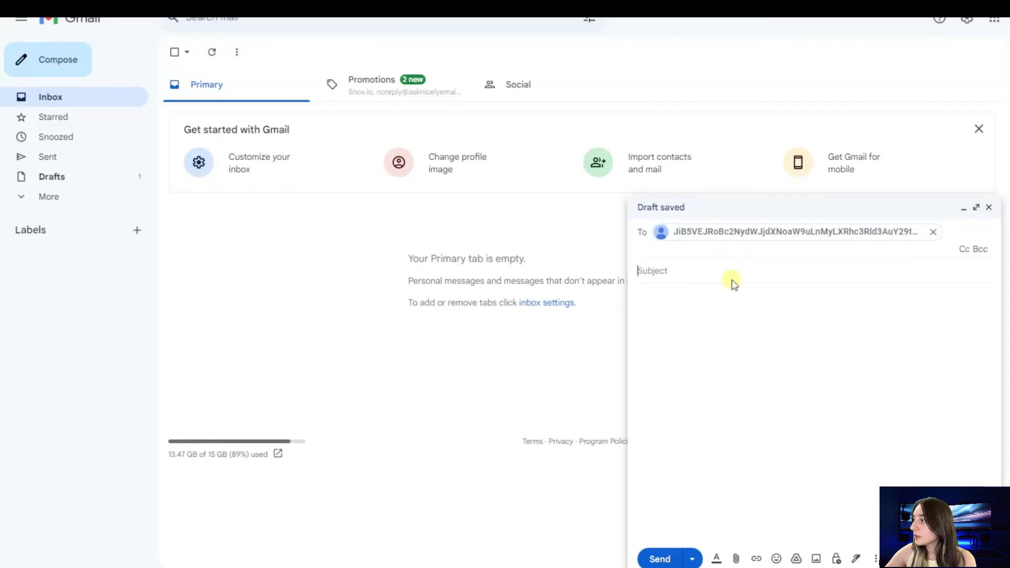
- Give the message the subject "Hey!" and the body "Hellothere!", then send it
type("He")
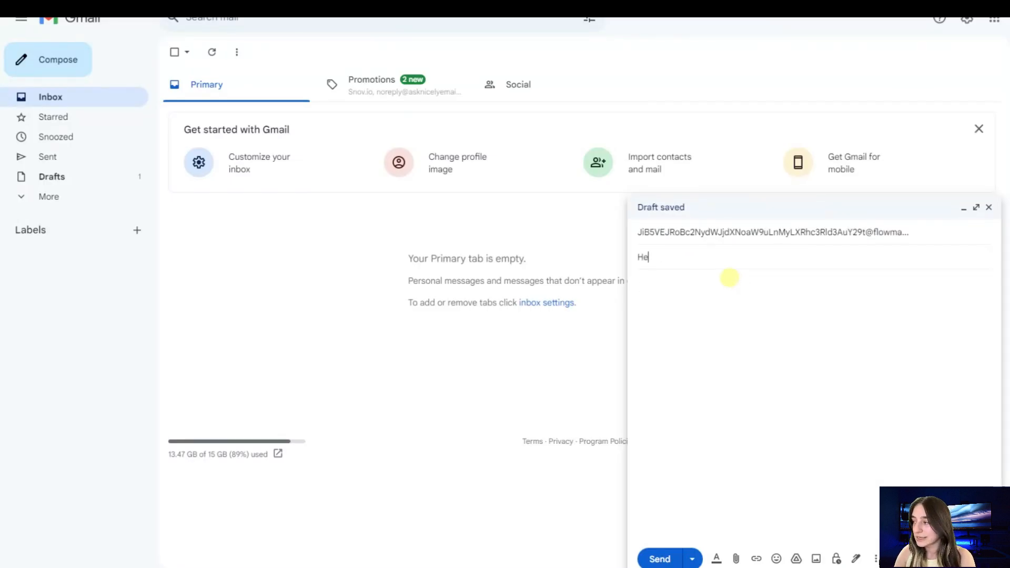
type("y!")
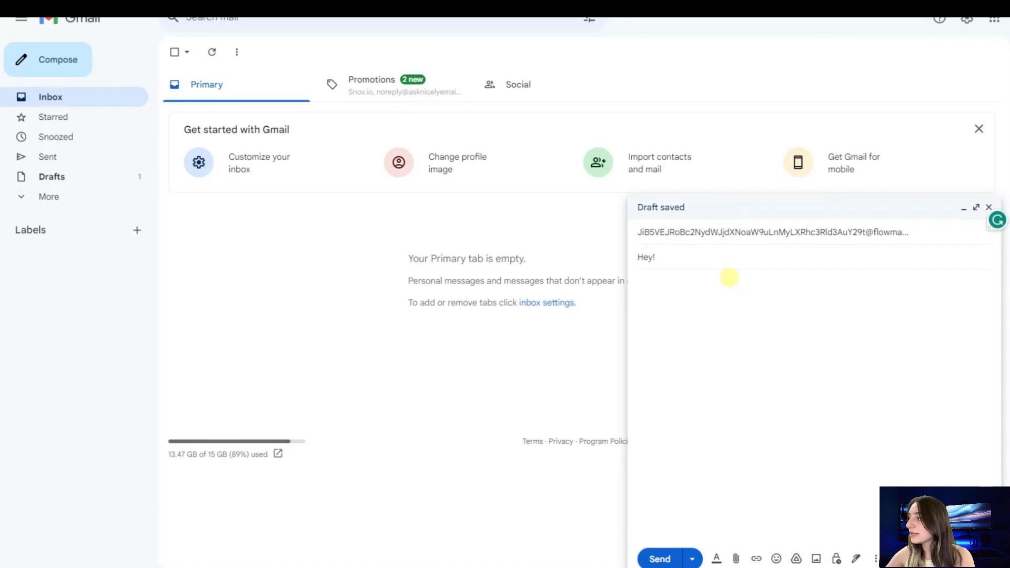
key("Tab")
type("Hel")
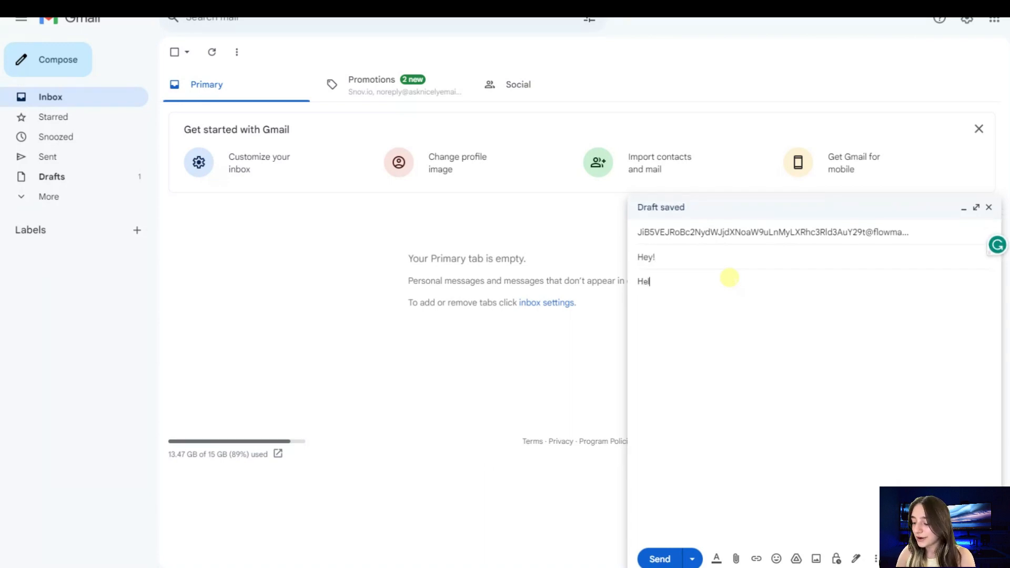
type("lothere!")
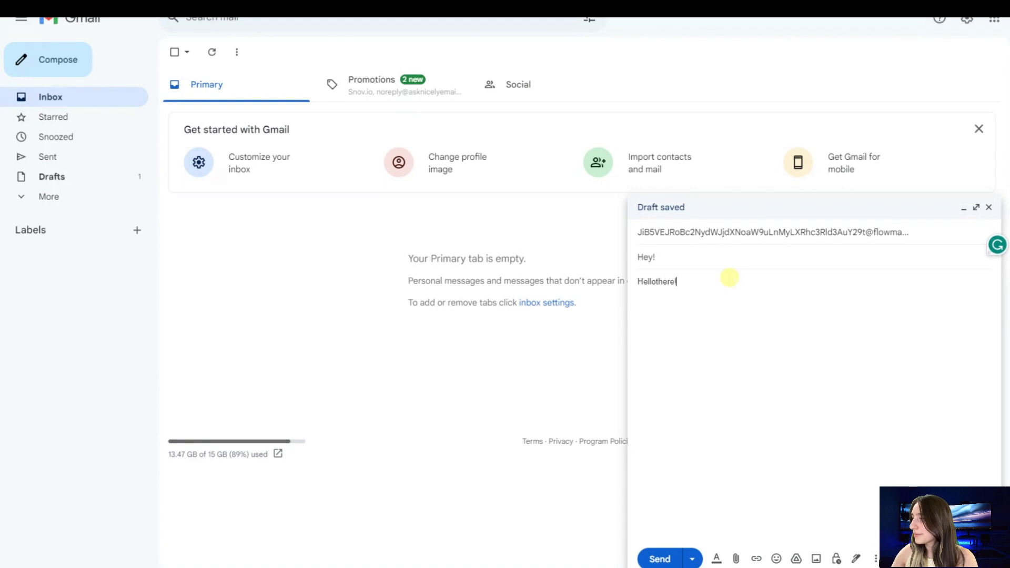
left_click(665, 559)
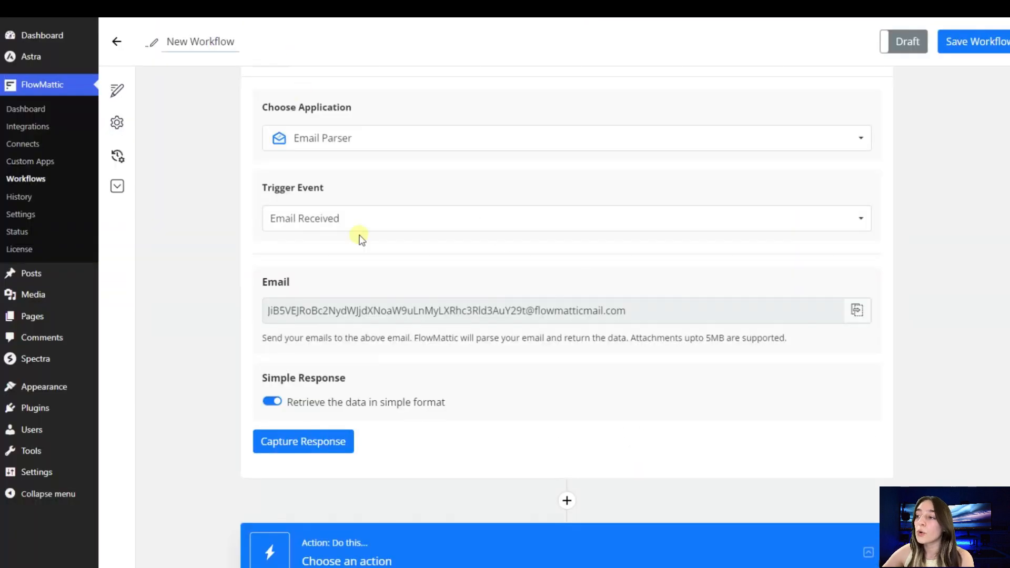
- Capture the response from the sent email in the trigger settings
left_click(340, 446)
scroll(403, 415, "down", 4)
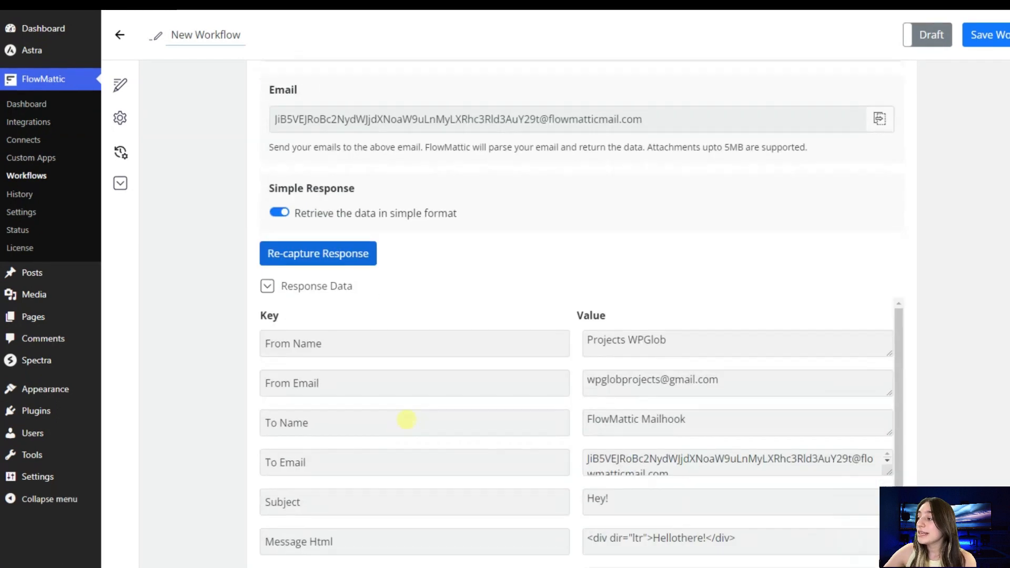
- Review the captured response data keys and values
scroll(407, 416, "down", 3)
scroll(408, 411, "up", 3)
scroll(550, 343, "down", 1)
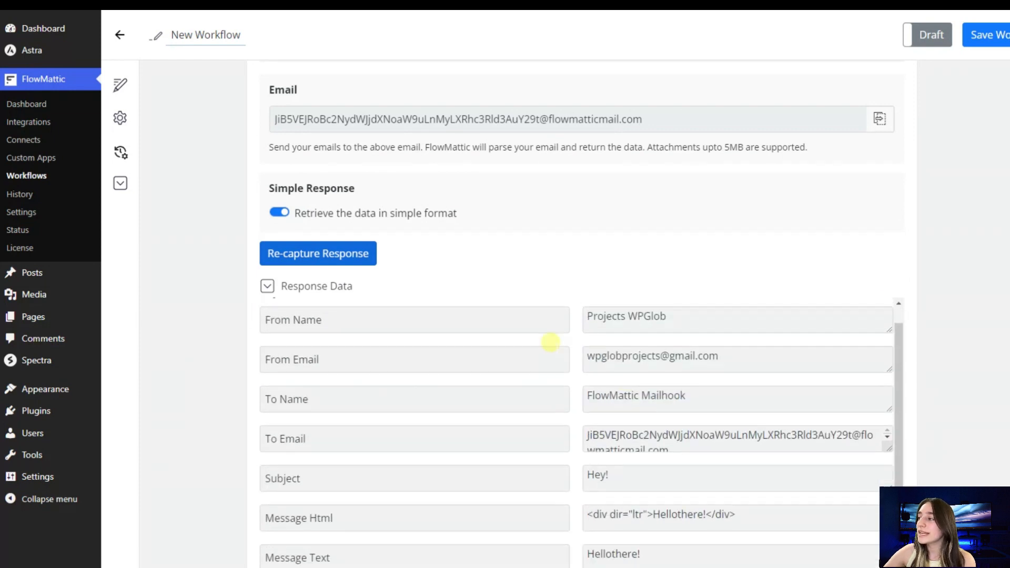
scroll(552, 416, "down", 3)
scroll(620, 369, "up", 5)
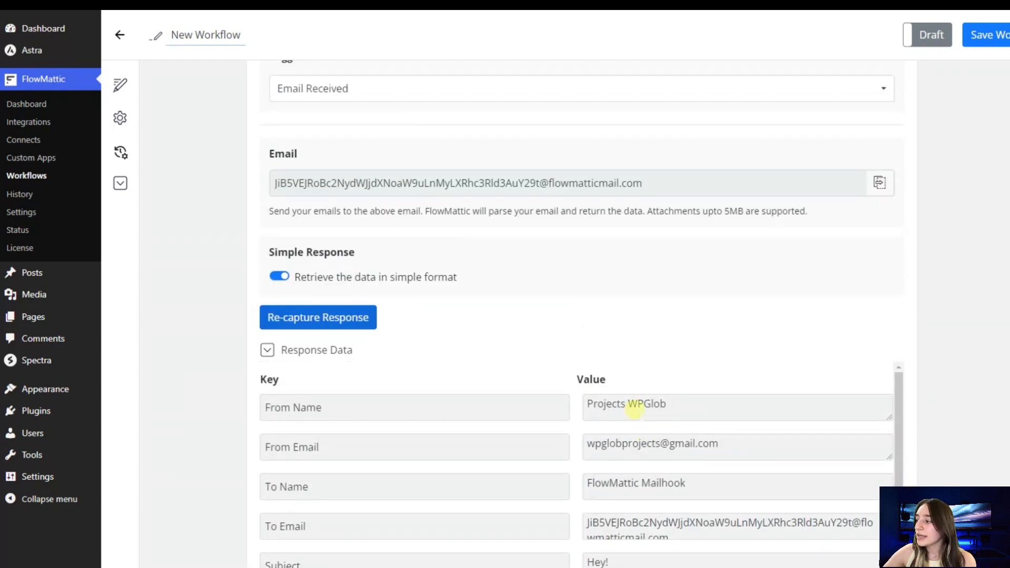
scroll(636, 411, "down", 1)
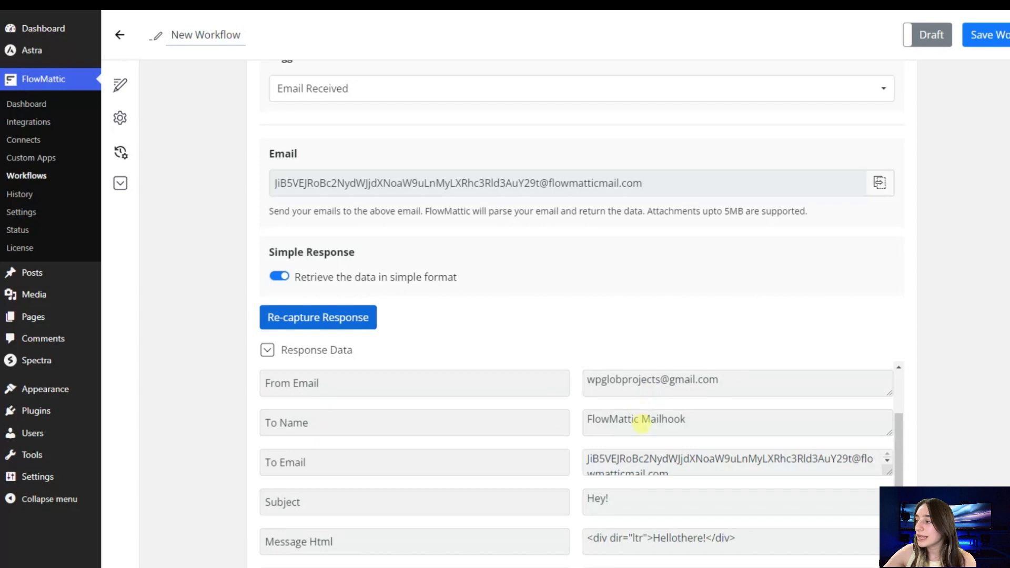
scroll(641, 423, "down", 2)
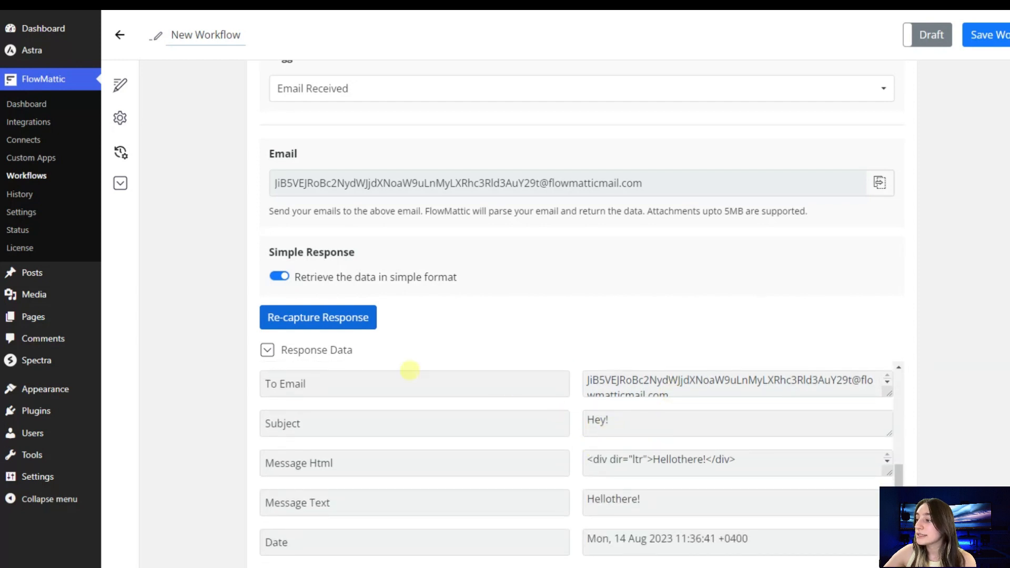
scroll(625, 455, "down", 1)
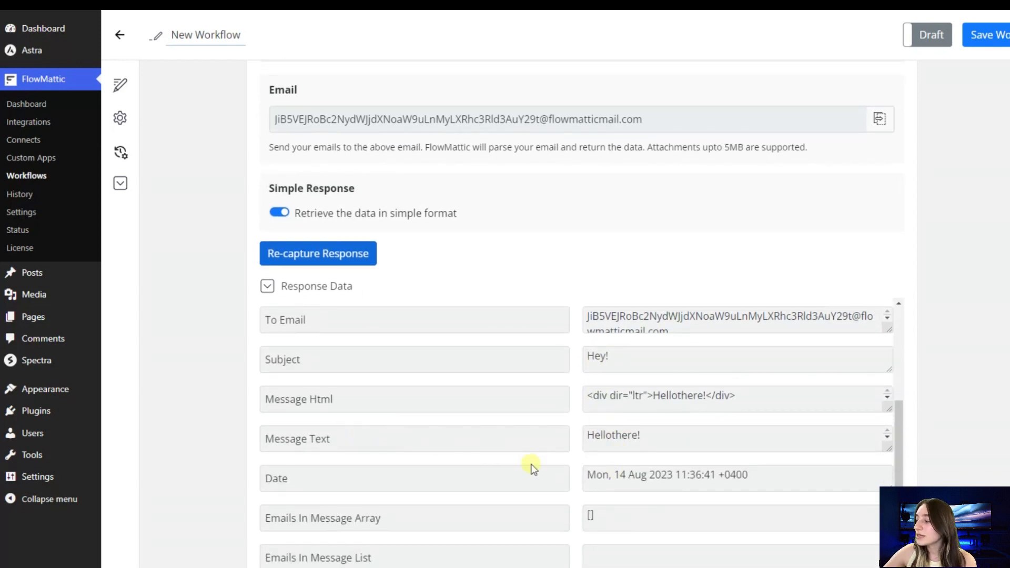
scroll(529, 467, "down", 2)
scroll(388, 439, "down", 3)
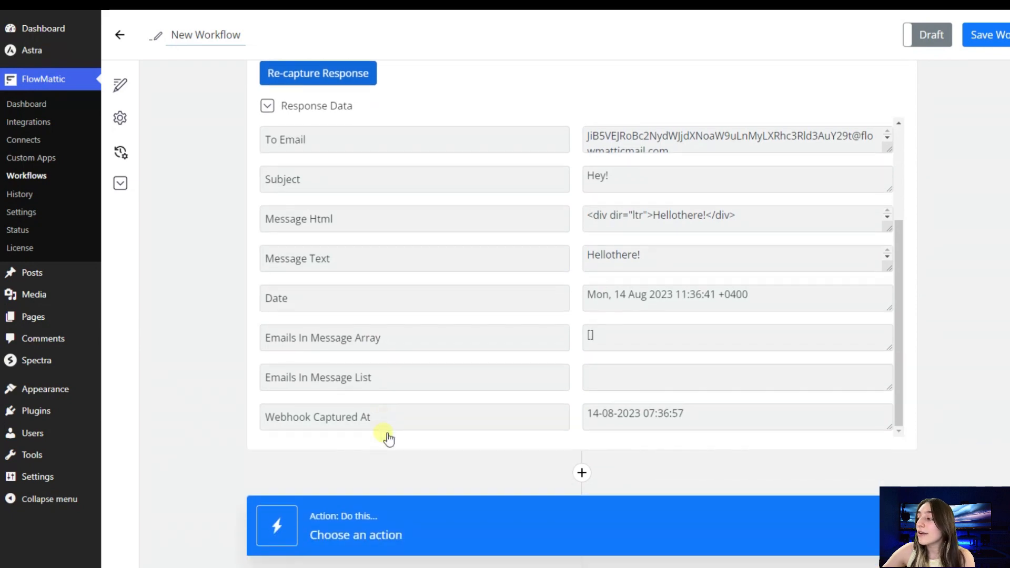
scroll(384, 422, "up", 4)
scroll(384, 421, "up", 1)
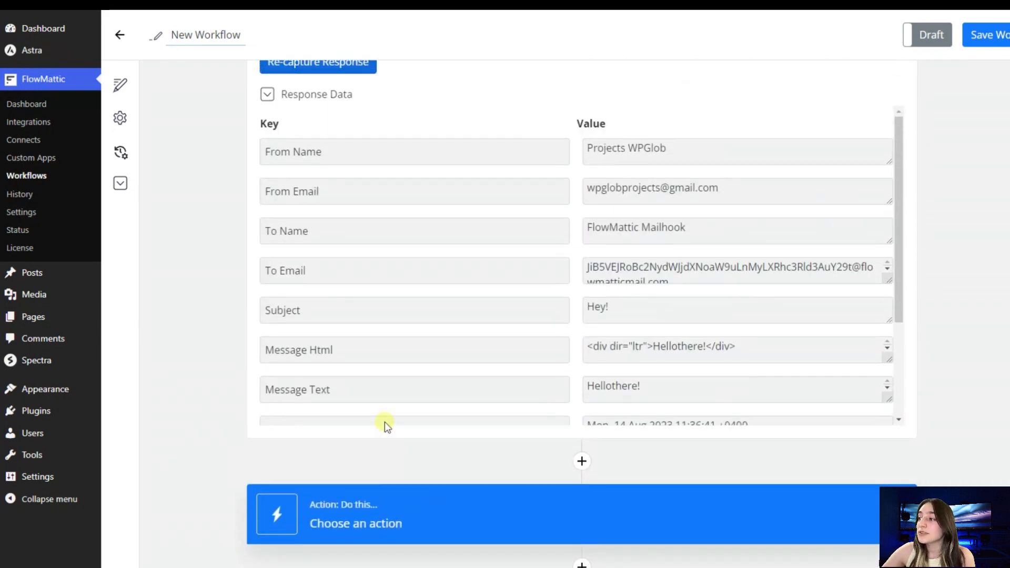
scroll(357, 274, "up", 7)
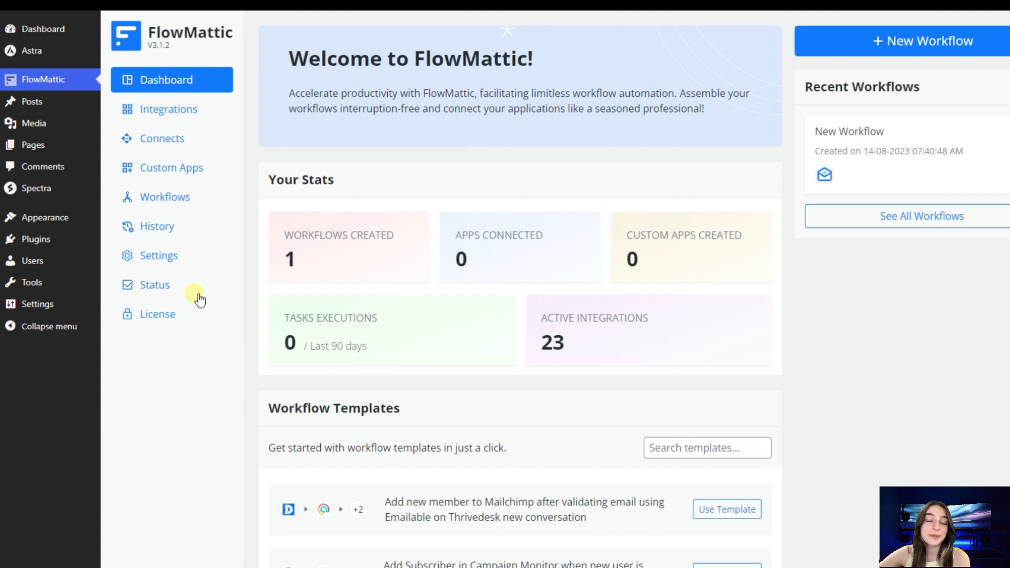
left_click(806, 42)
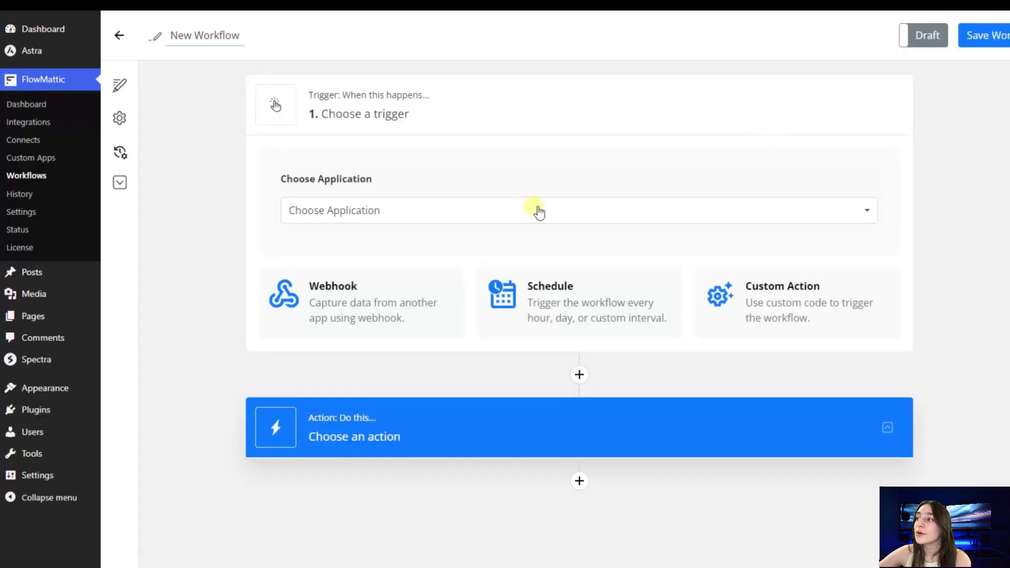
left_click(424, 211)
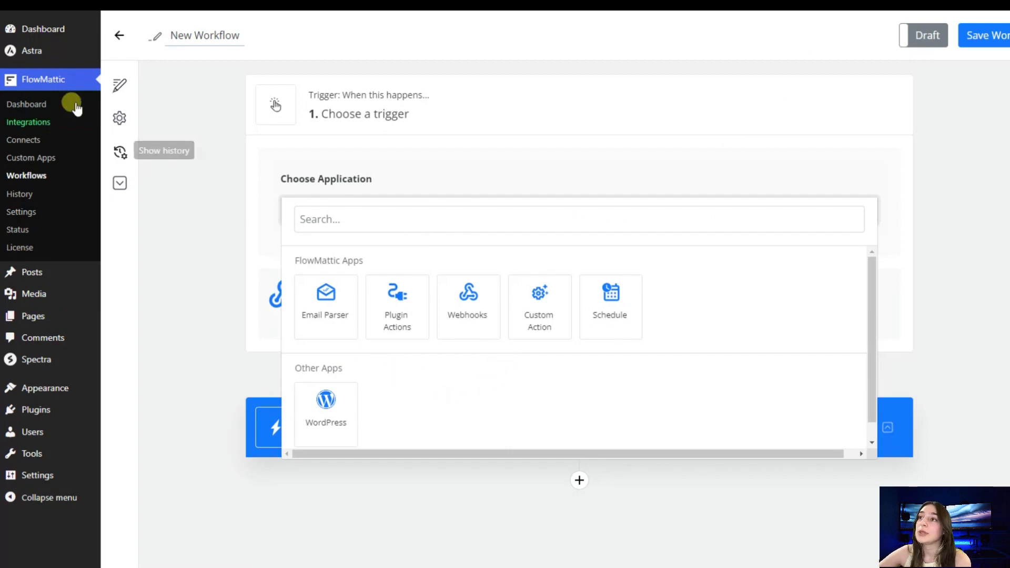
left_click(46, 81)
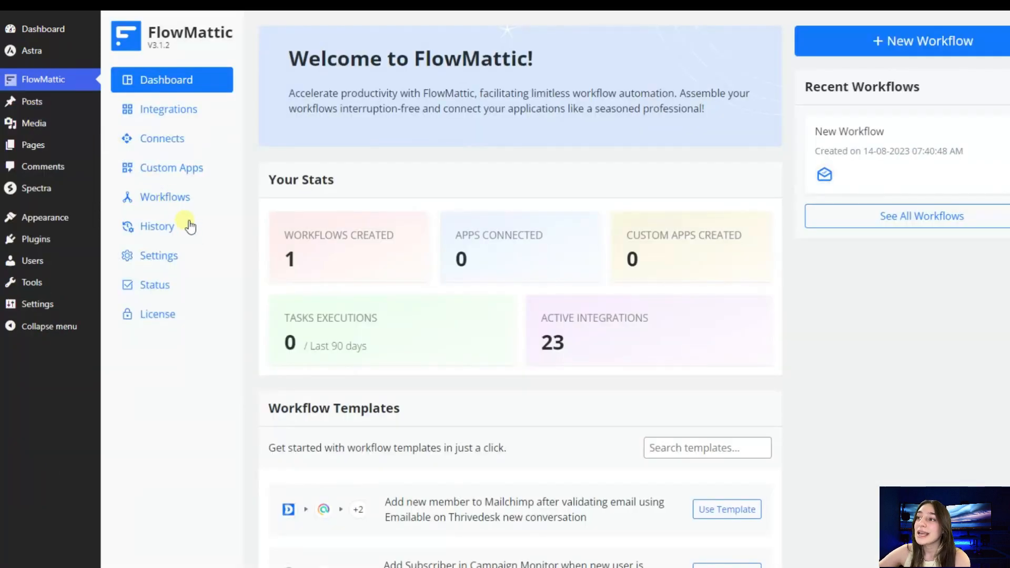
- Create a new custom app named "Webhooks Test"
left_click(184, 175)
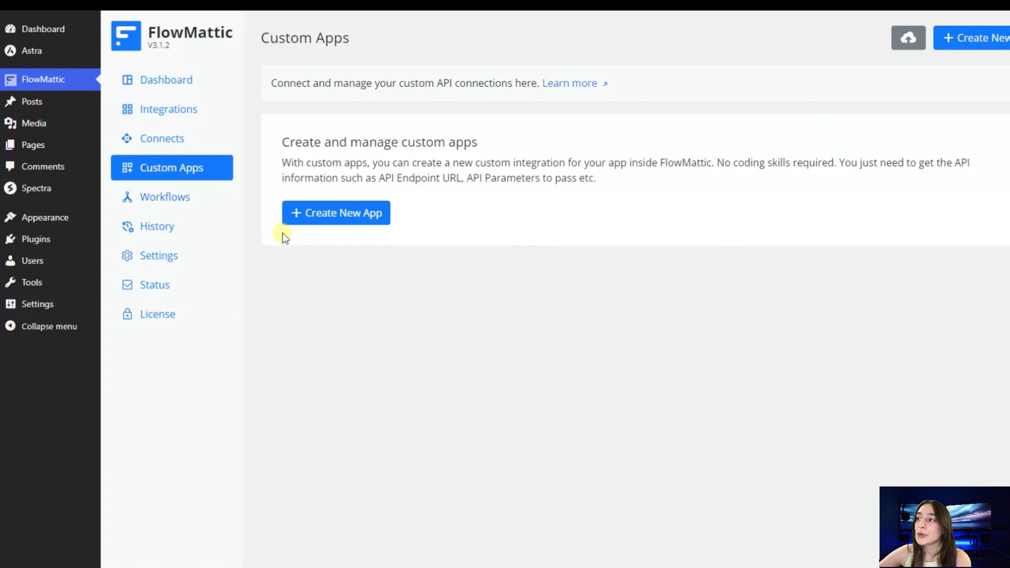
left_click(296, 214)
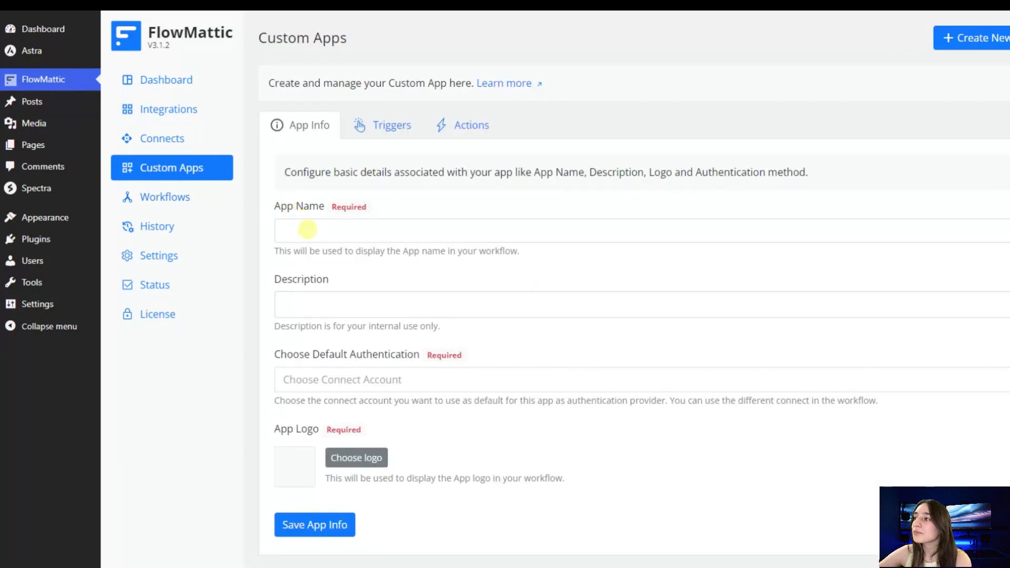
left_click(305, 230)
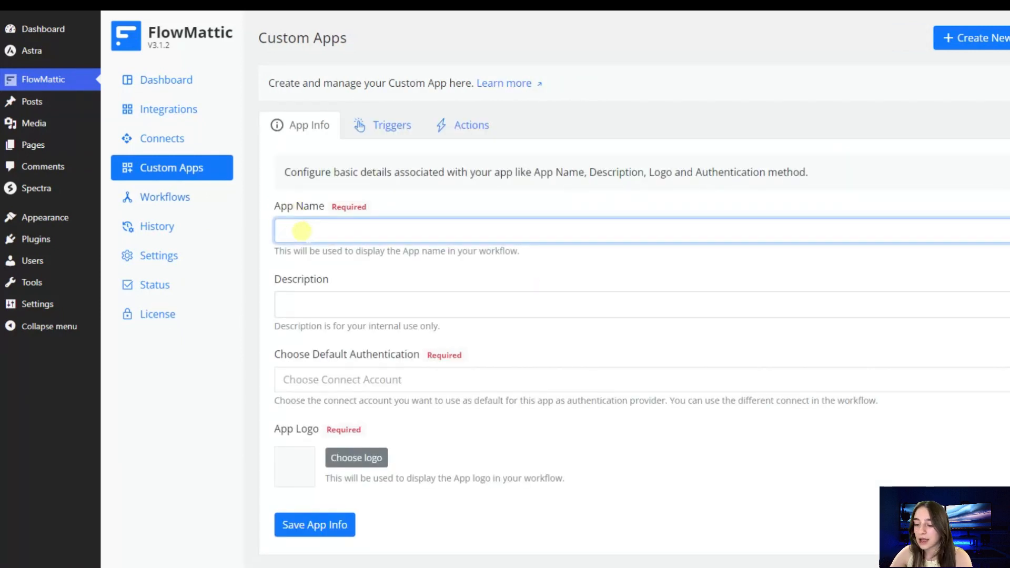
type("Webhooks Test")
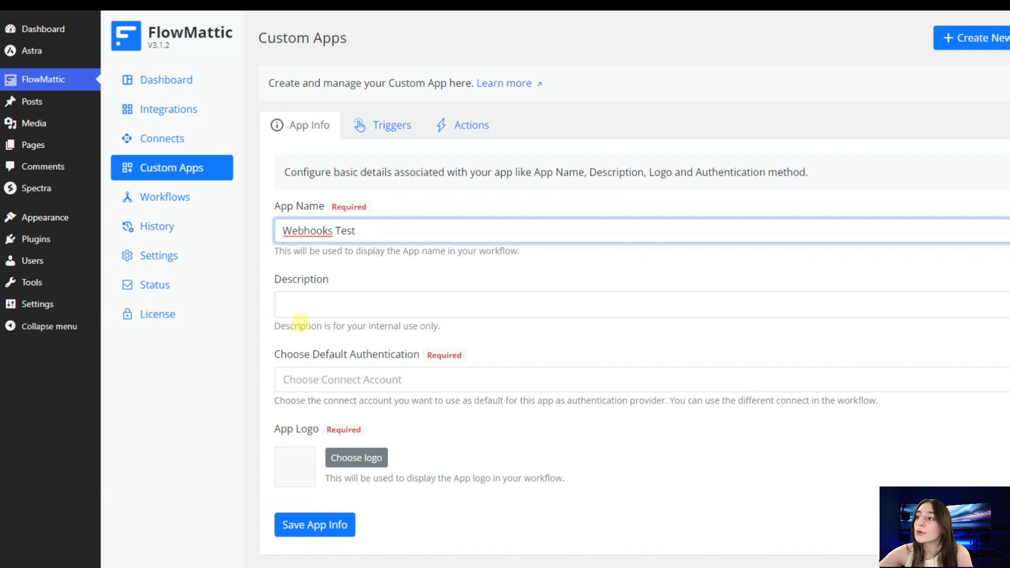
- Set the app's default authentication to No Authentication and save the app info
scroll(318, 304, "down", 1)
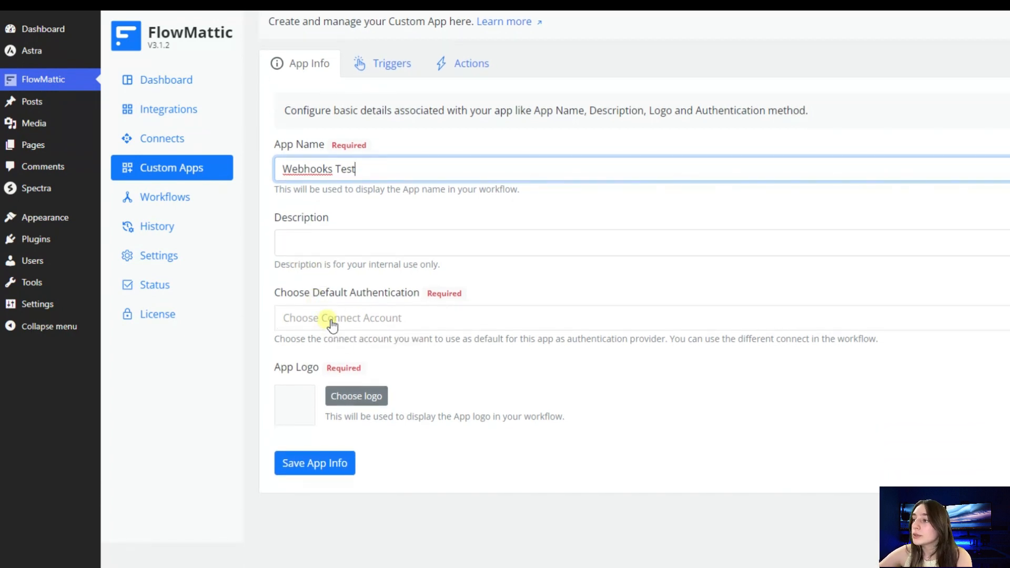
left_click(331, 324)
left_click(347, 370)
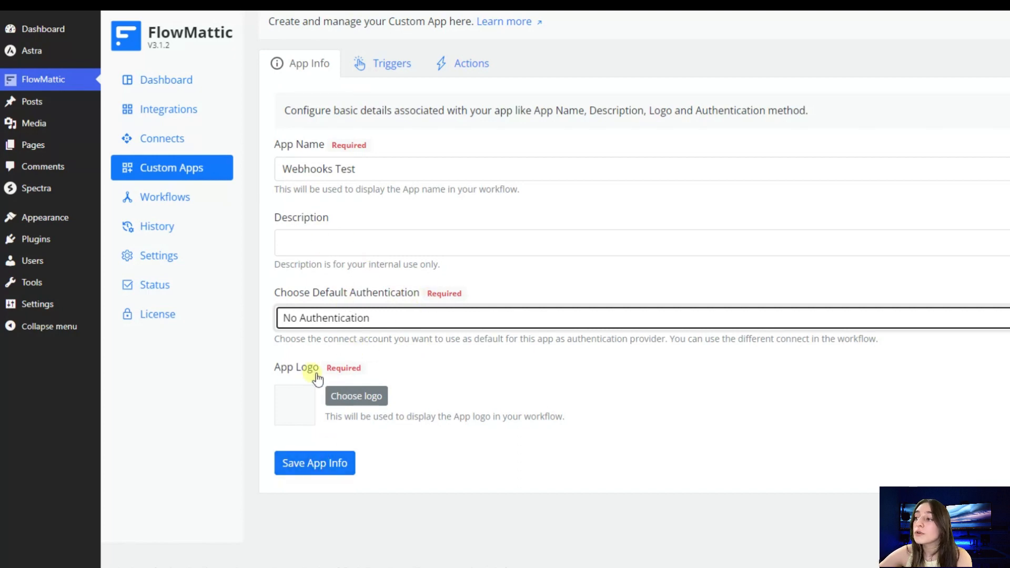
left_click(317, 472)
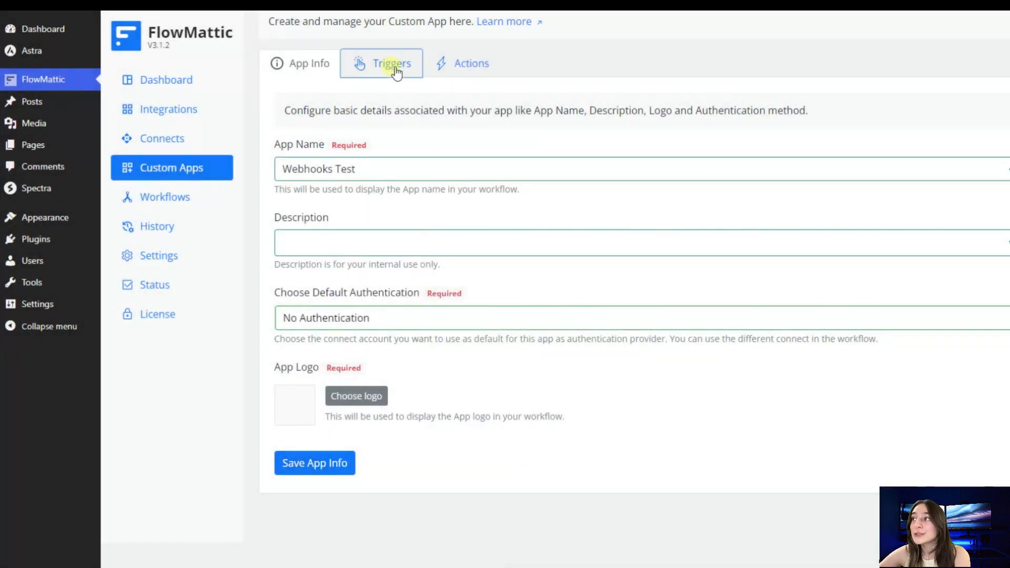
- Add a trigger to the custom app named "When a visitor is first seen in-app" using Webhooks with instructions, and save it
left_click(392, 64)
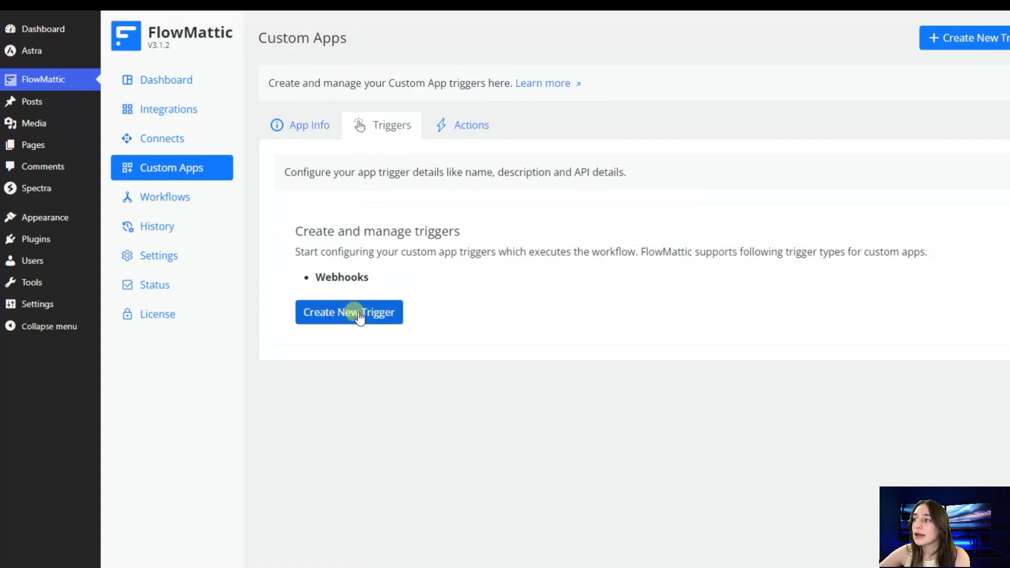
left_click(354, 314)
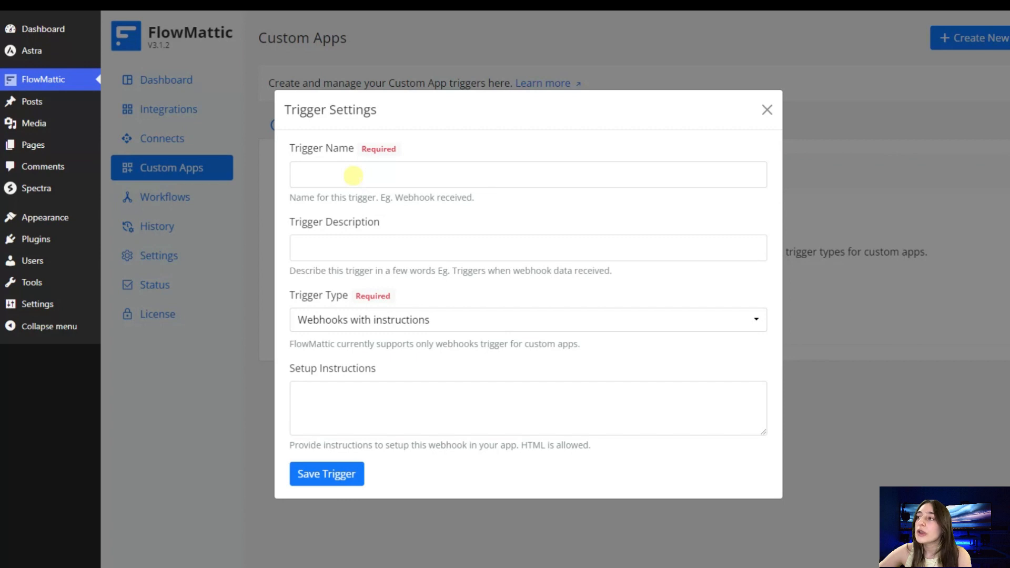
left_click(353, 175)
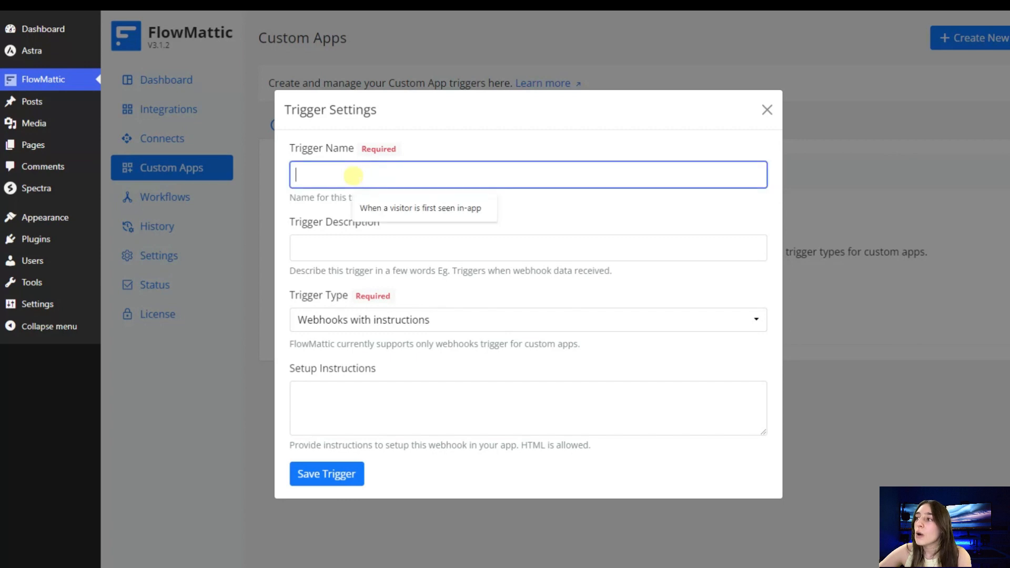
left_click(367, 208)
left_click(379, 251)
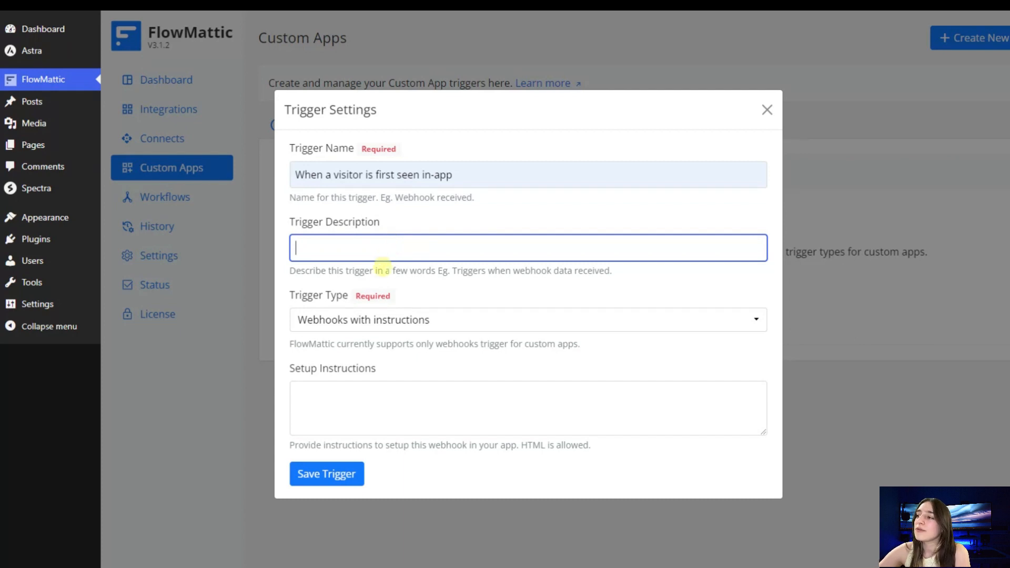
scroll(368, 342, "down", 1)
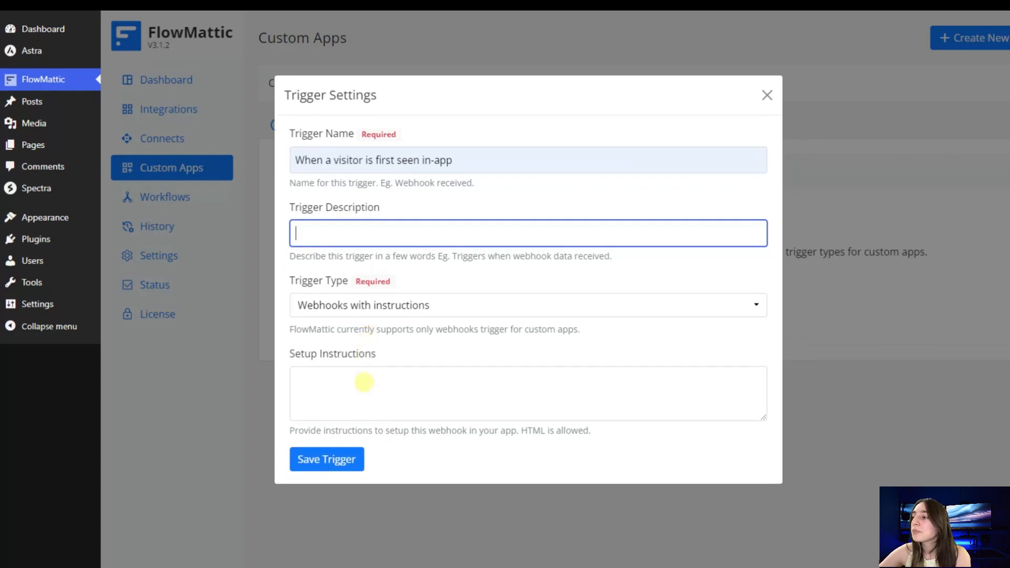
left_click(337, 316)
left_click(326, 306)
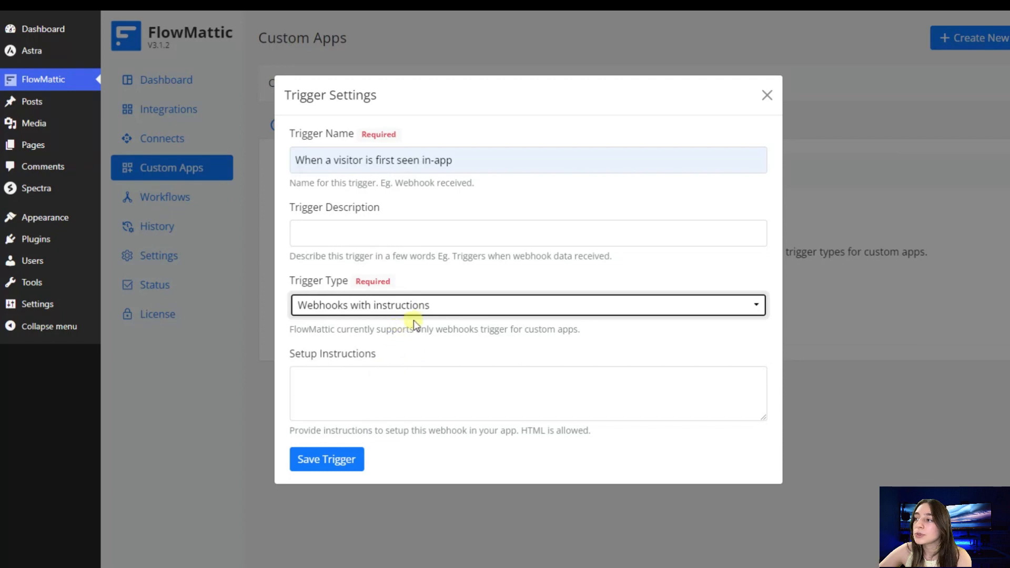
left_click(333, 458)
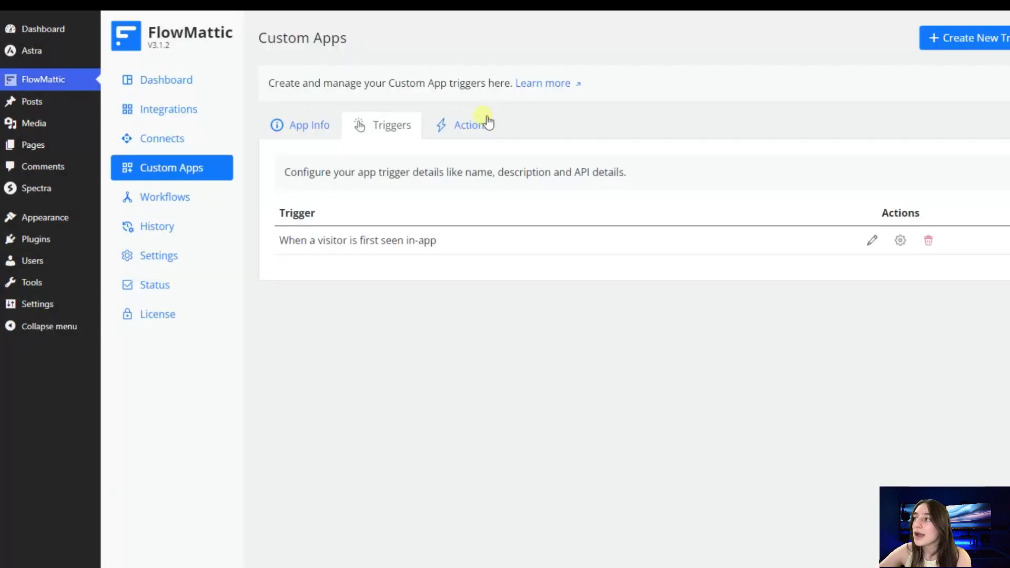
- Create a new app action named "Send a welcome message"
left_click(475, 125)
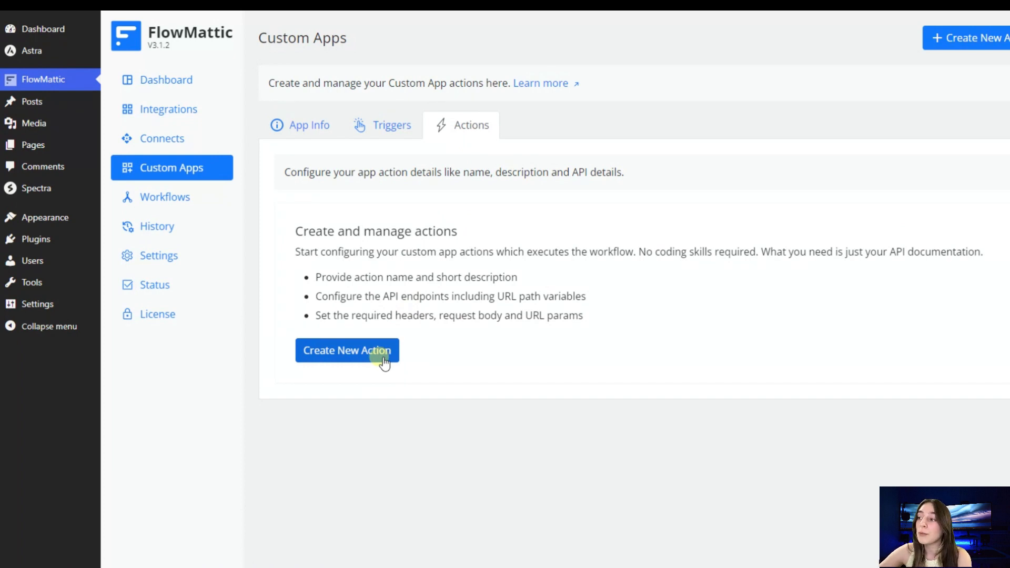
left_click(382, 361)
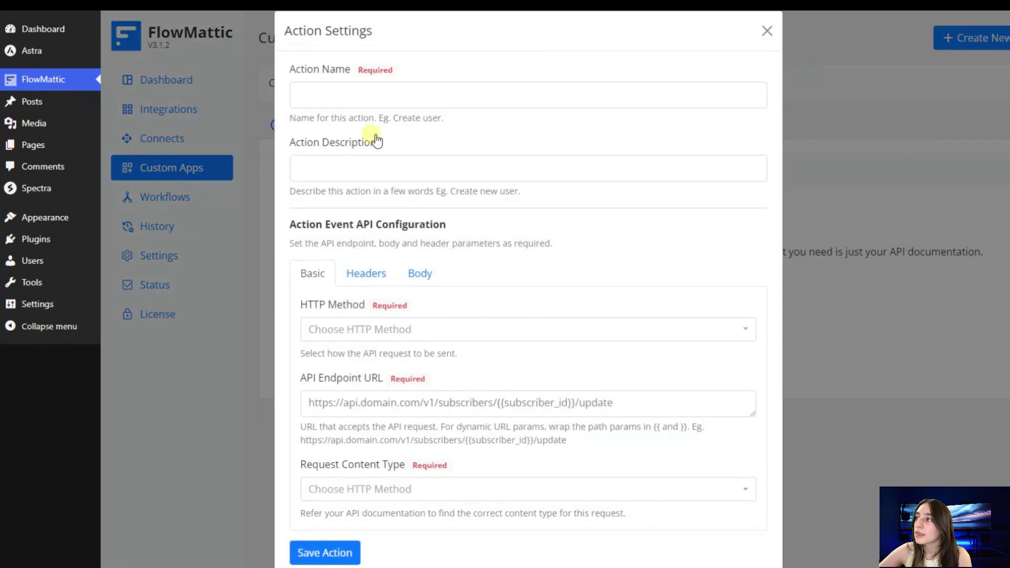
left_click(354, 99)
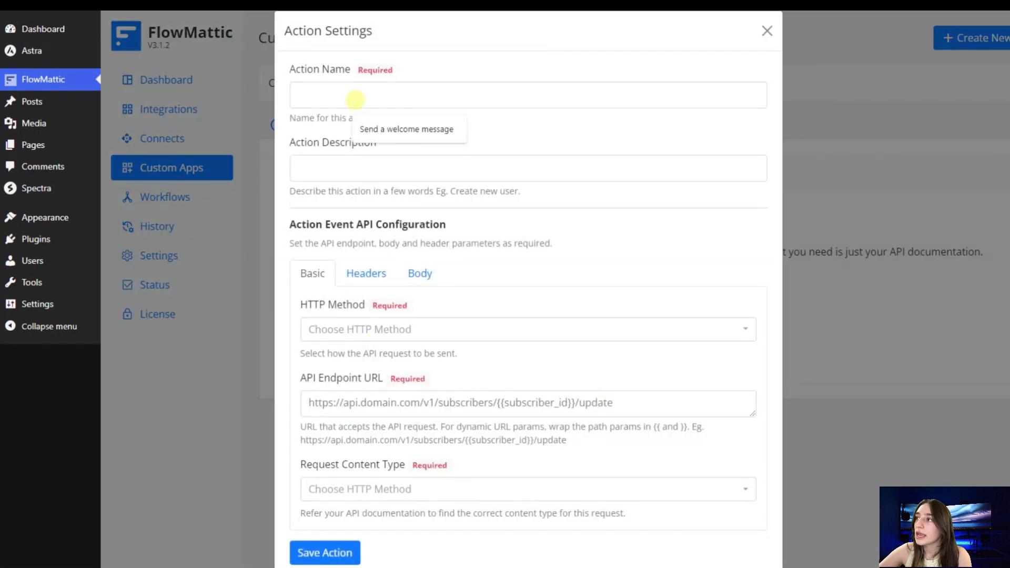
left_click(364, 128)
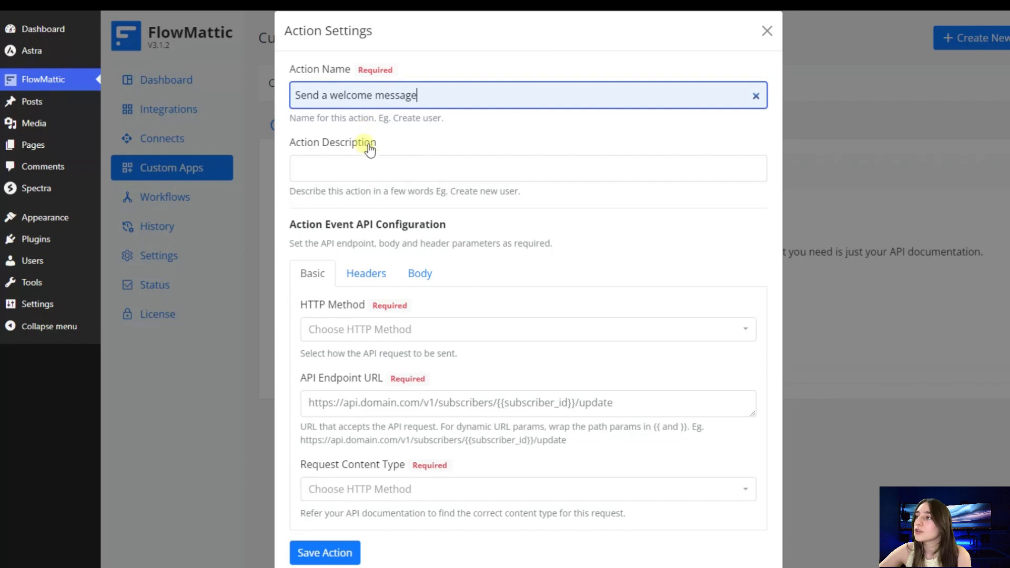
left_click(367, 163)
scroll(361, 220, "down", 1)
left_click(350, 315)
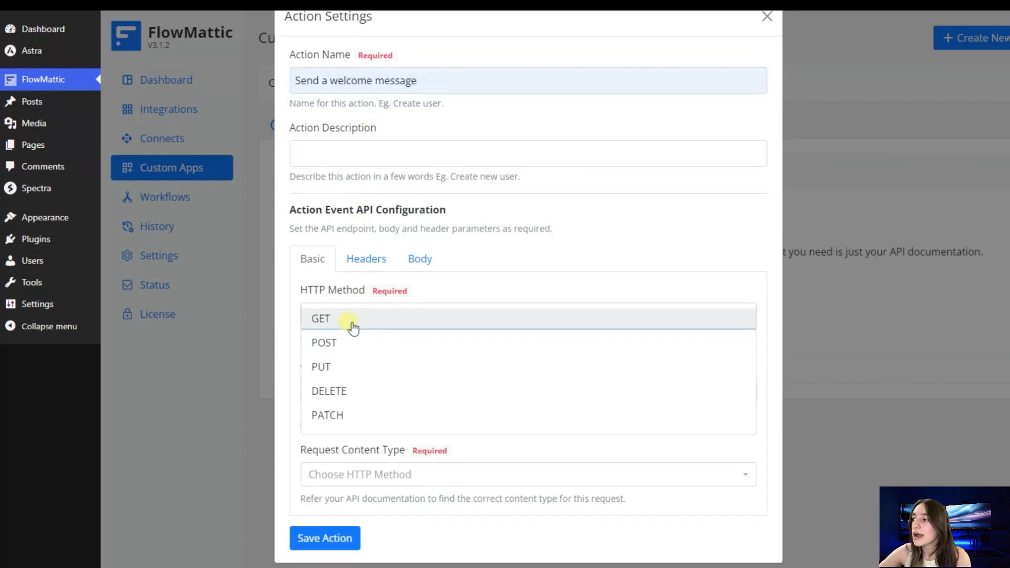
left_click(351, 322)
left_click(350, 378)
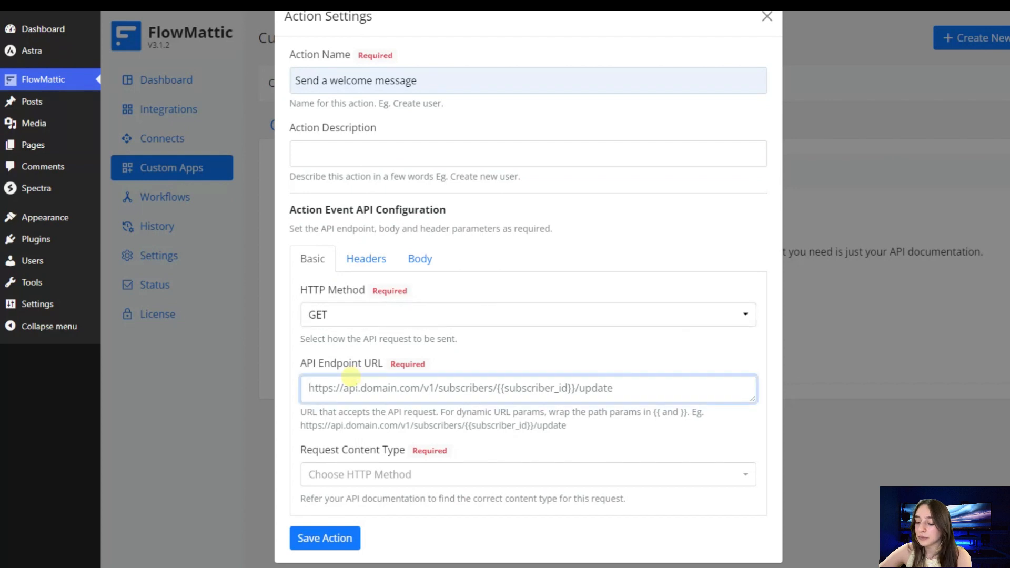
type("https://randomuser.me/api")
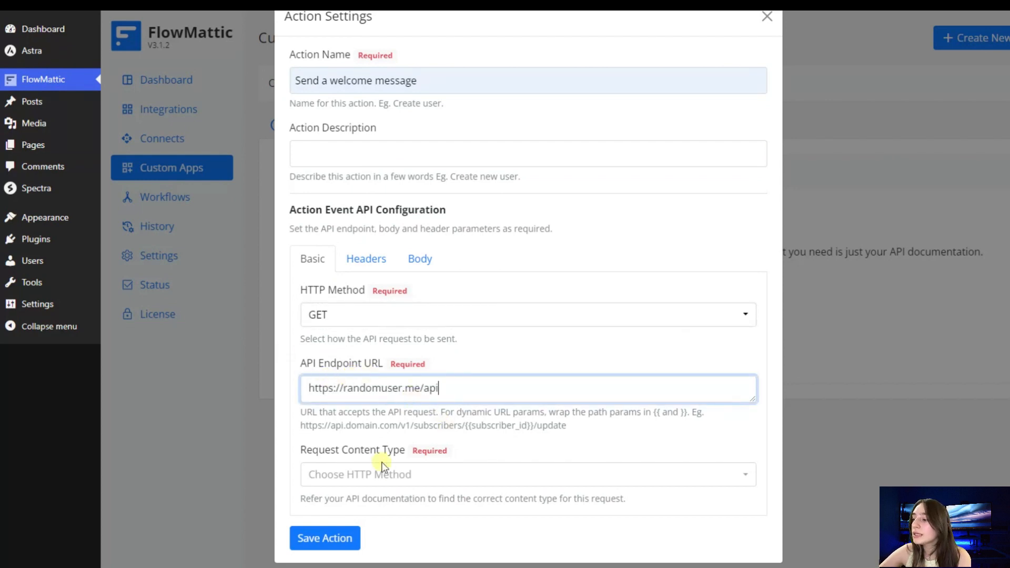
- Set the request content type to Text and save the action
left_click(390, 475)
scroll(394, 489, "down", 1)
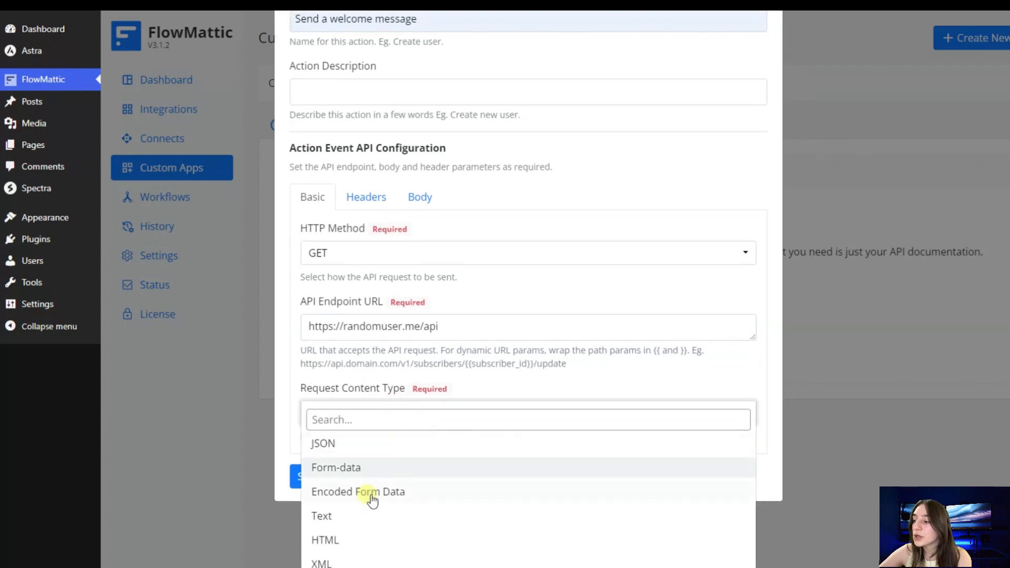
left_click(343, 523)
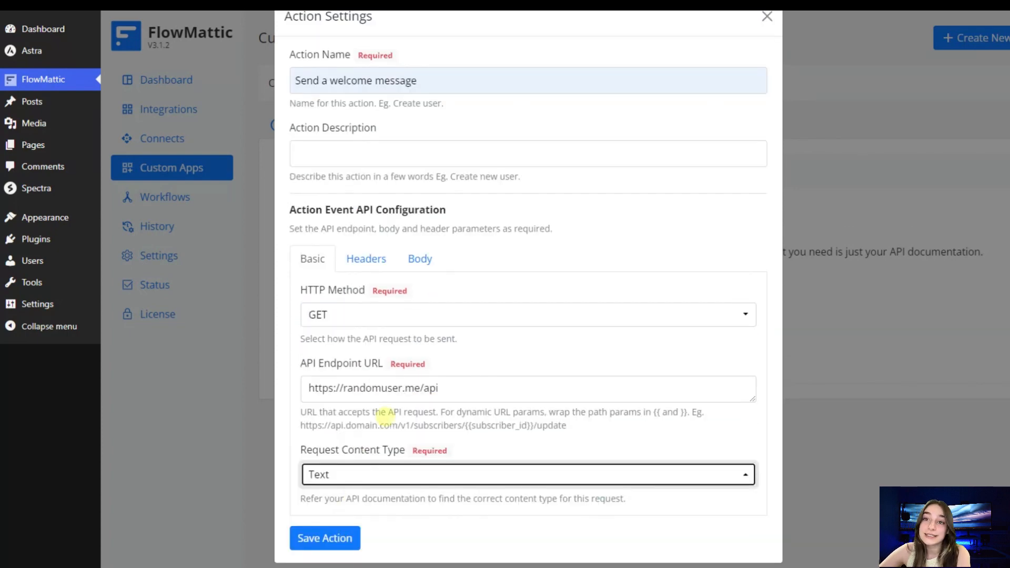
left_click(325, 534)
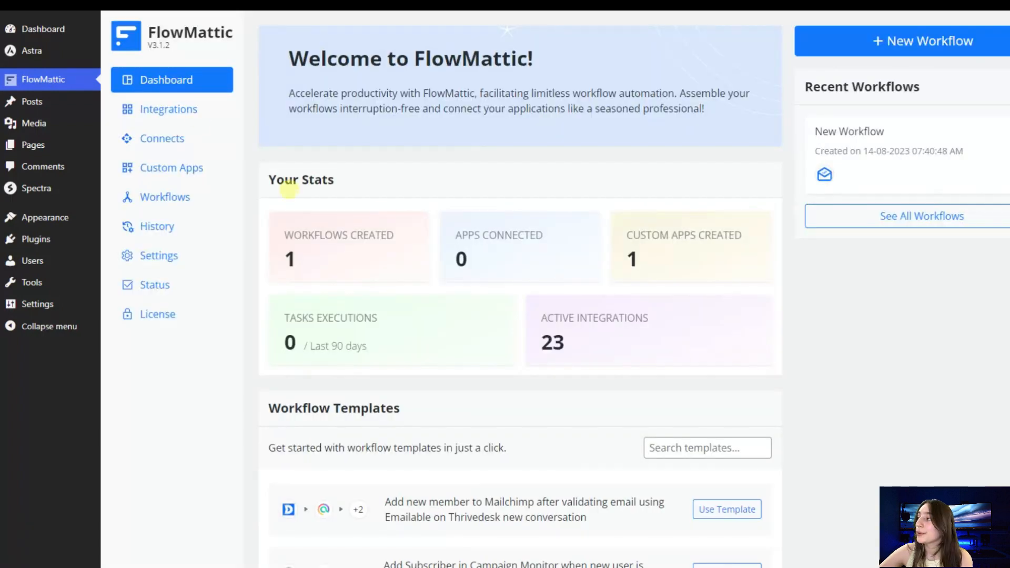
- Start a new workflow triggered by the Webhooks Test app's "When a visitor is first seen in-app" event
left_click(829, 42)
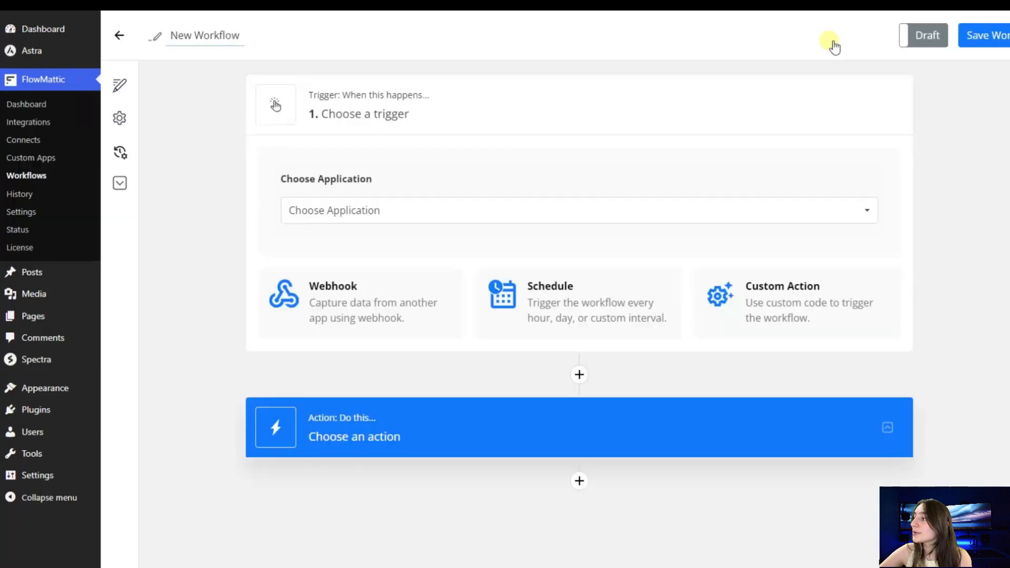
left_click(349, 221)
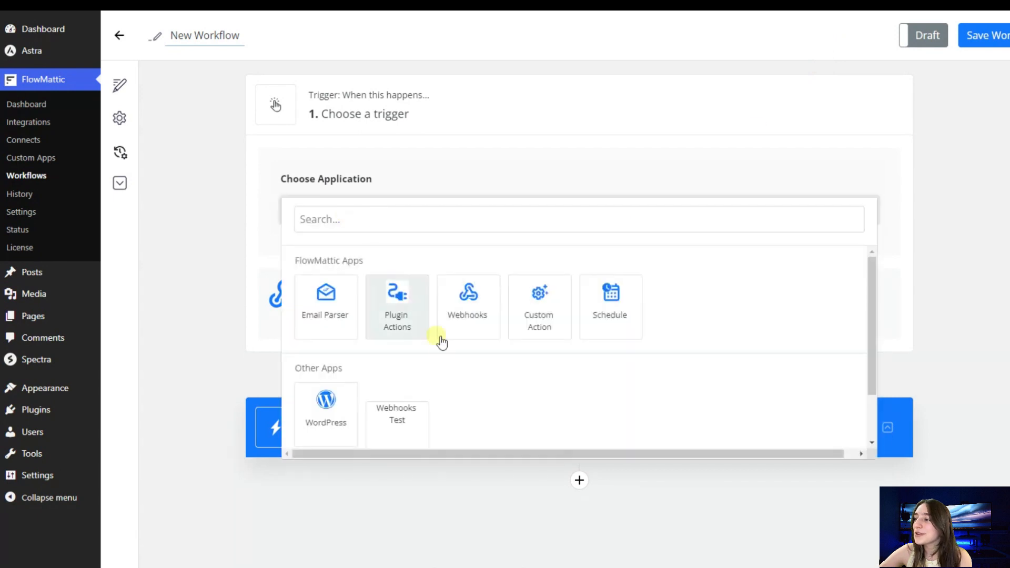
scroll(405, 421, "down", 2)
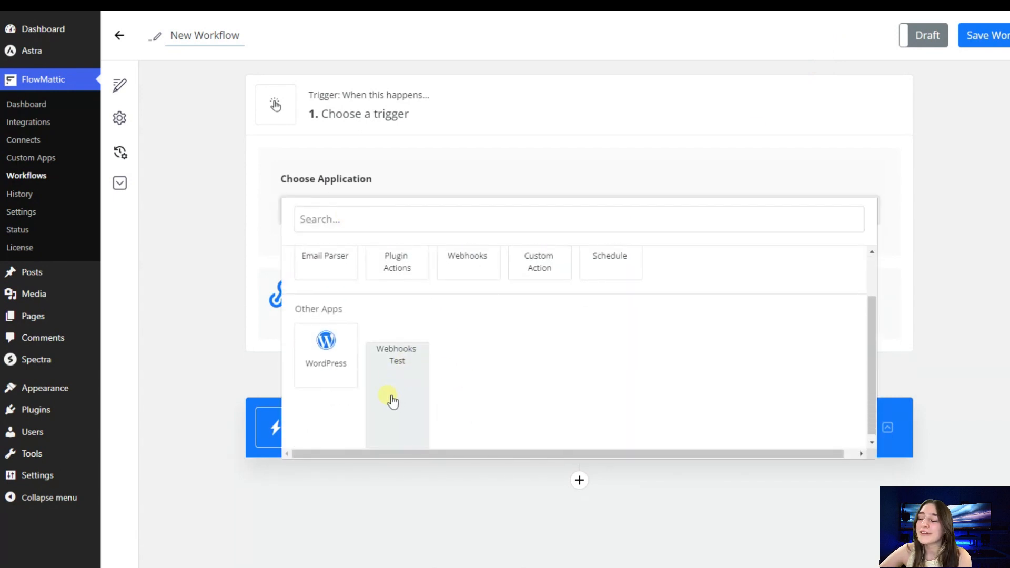
scroll(408, 413, "up", 1)
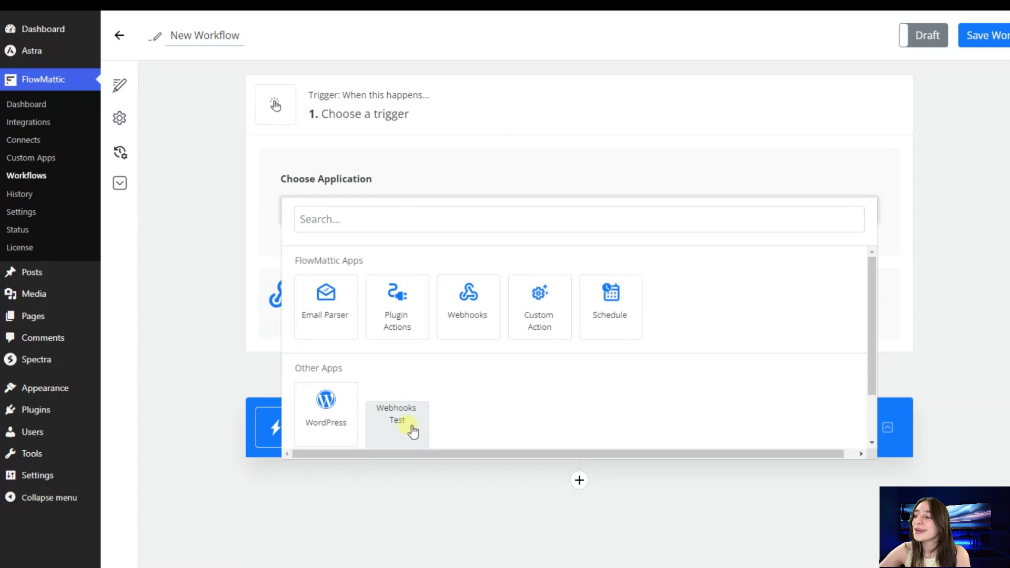
scroll(397, 410, "down", 1)
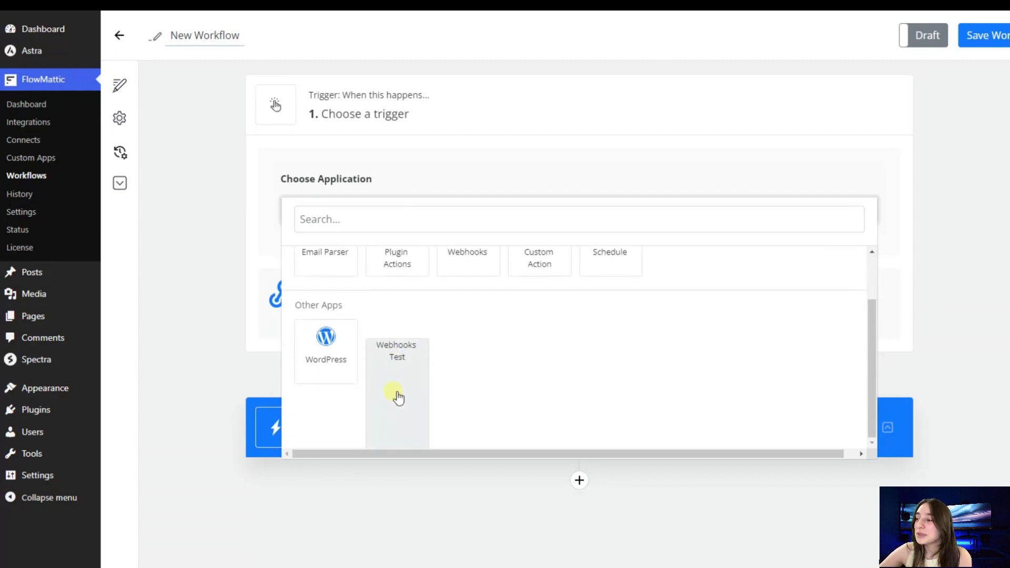
left_click(395, 396)
scroll(379, 315, "down", 1)
left_click(324, 226)
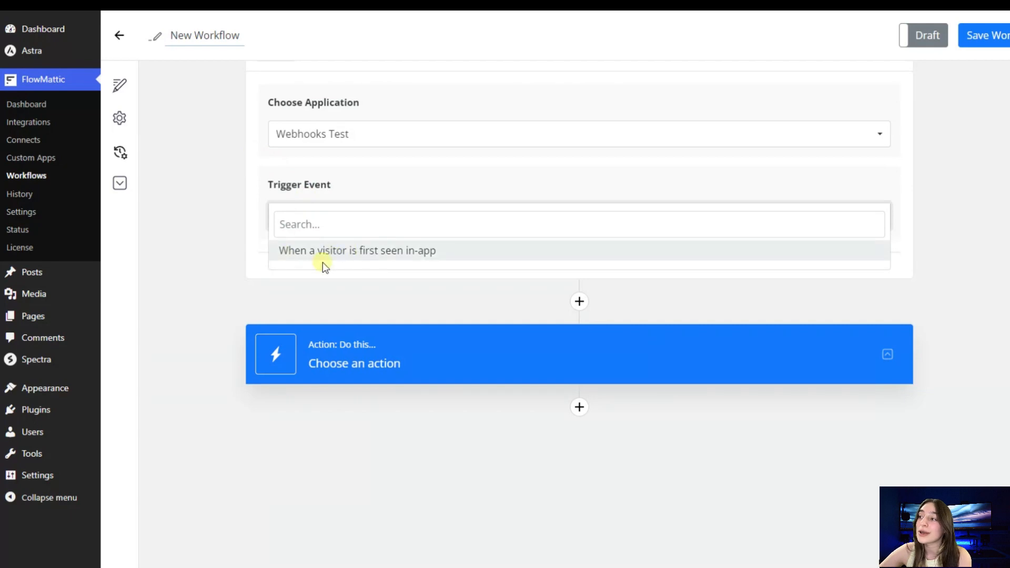
left_click(347, 255)
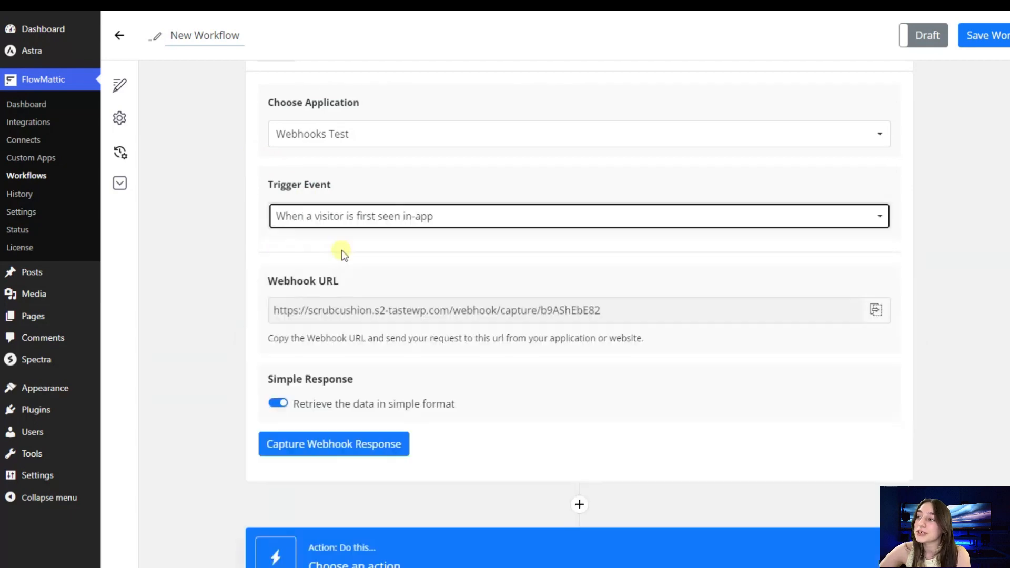
- Open the Integrations page and browse through the available integrations
scroll(368, 316, "down", 2)
left_click(301, 322)
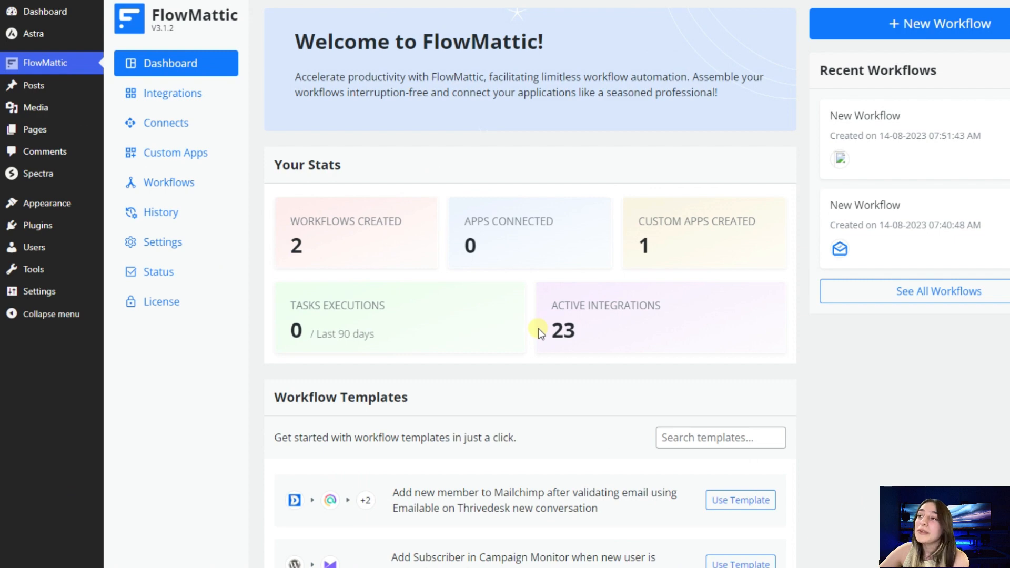
left_click(192, 93)
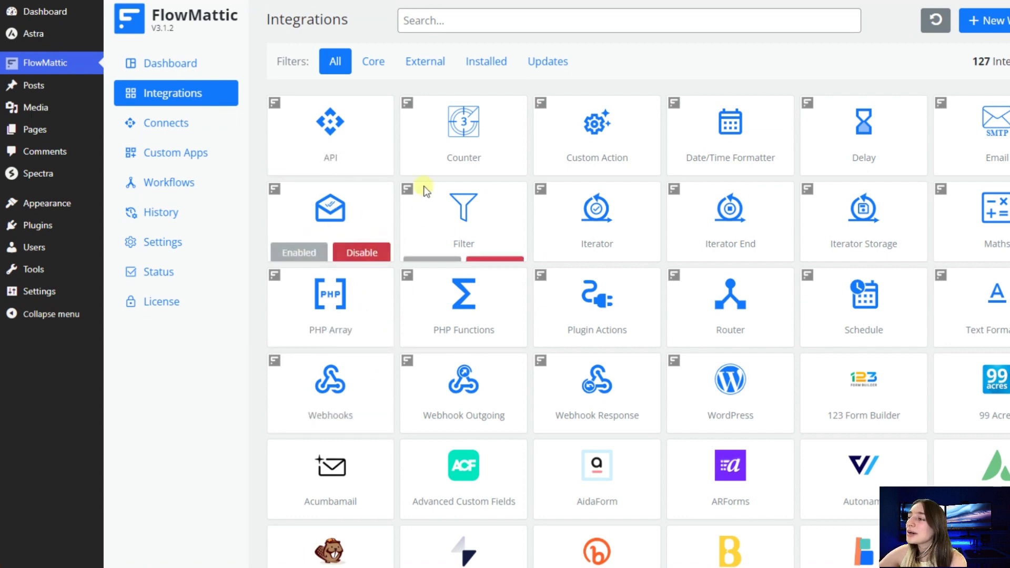
scroll(336, 223, "down", 1)
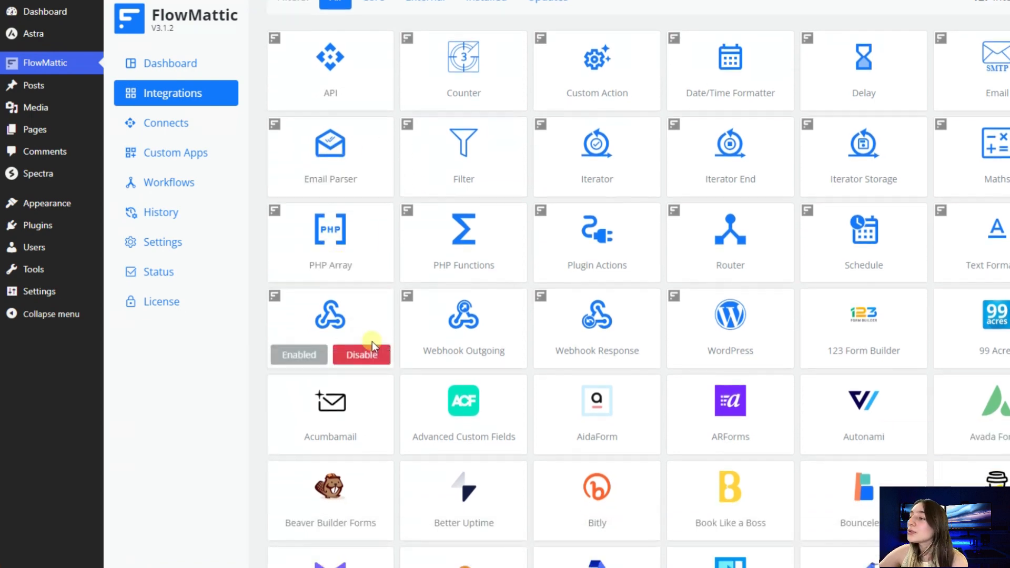
scroll(736, 400, "down", 1)
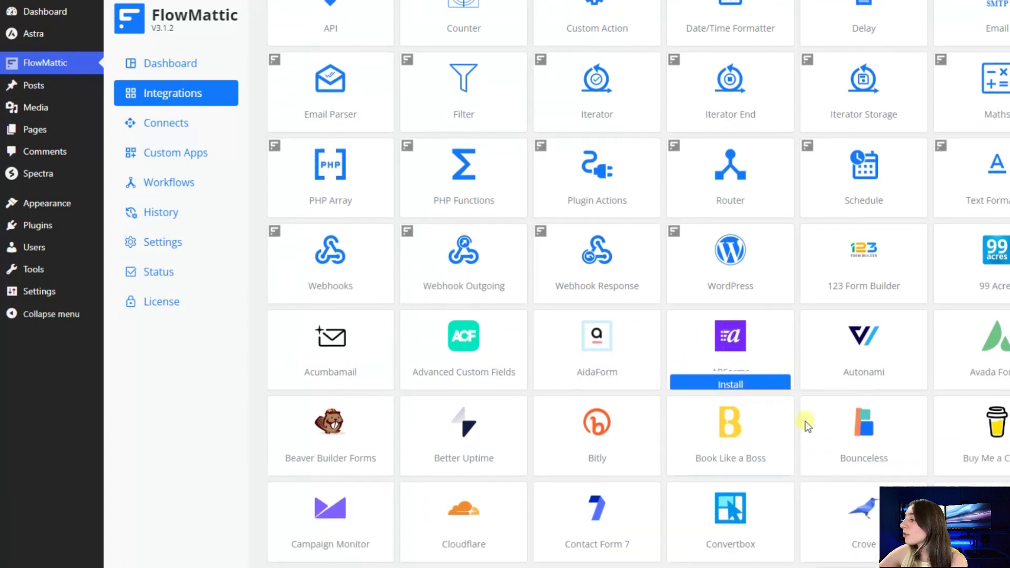
scroll(742, 405, "down", 2)
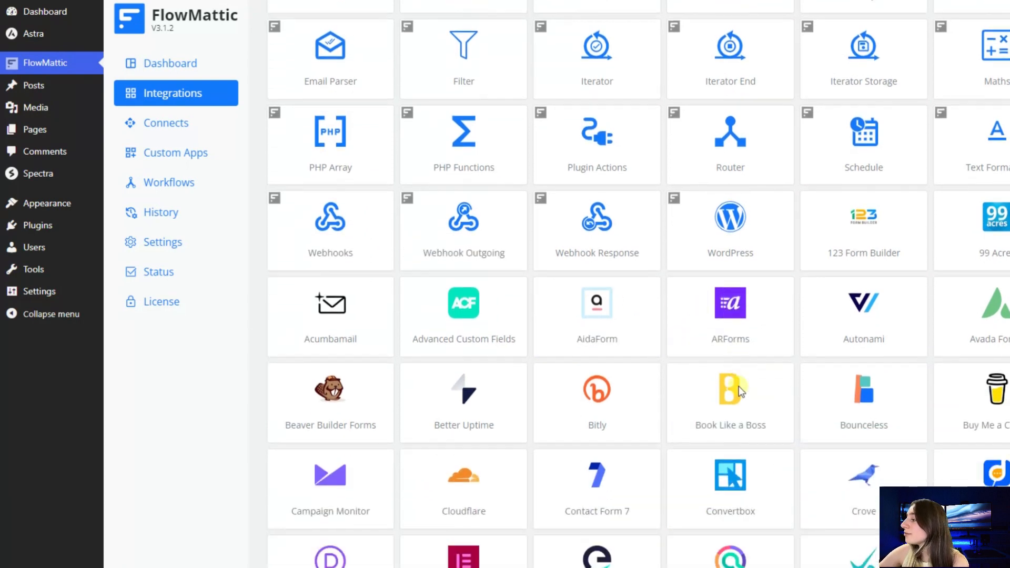
scroll(601, 347, "down", 3)
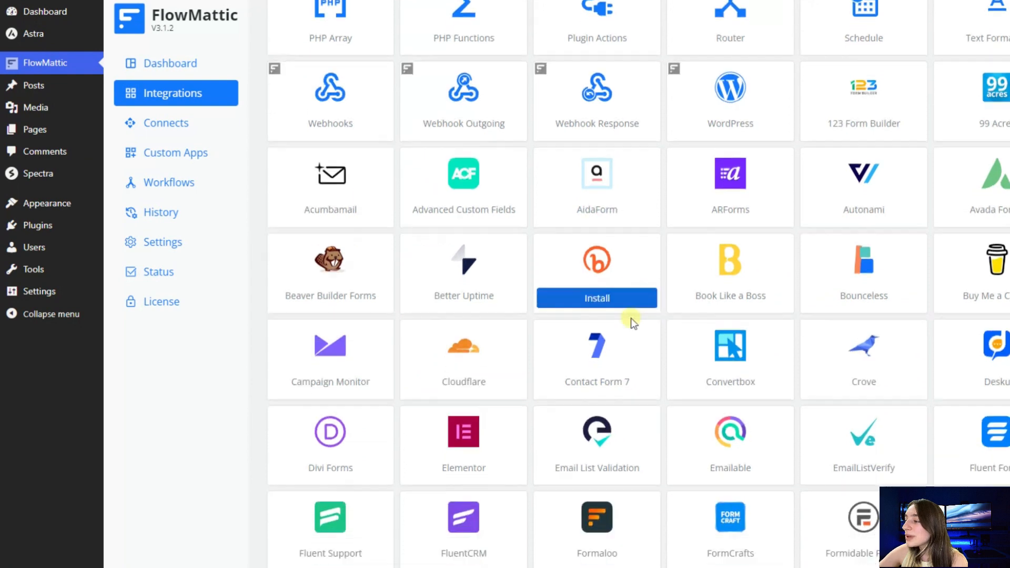
scroll(389, 334, "down", 1)
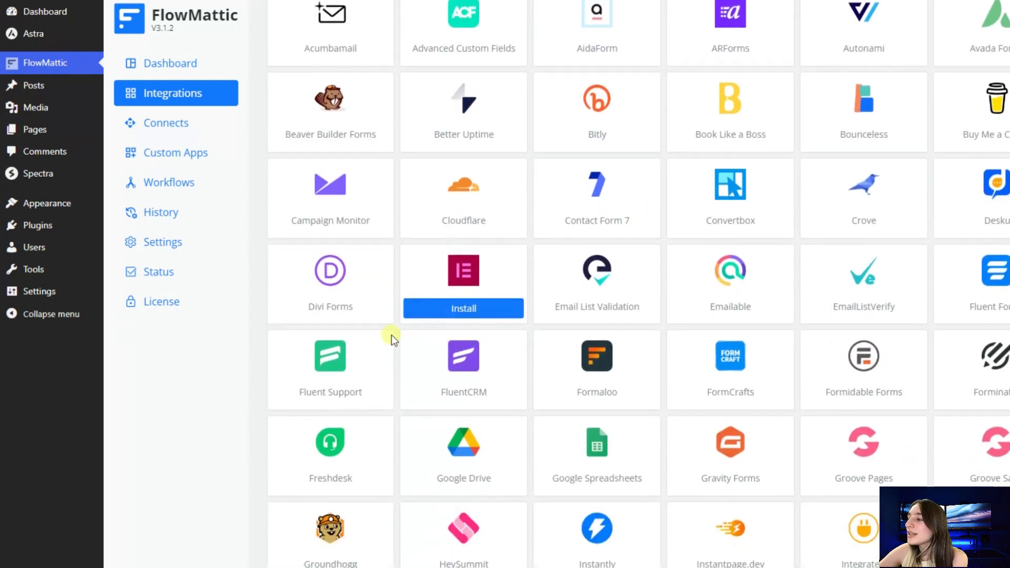
scroll(337, 368, "down", 2)
scroll(315, 389, "down", 2)
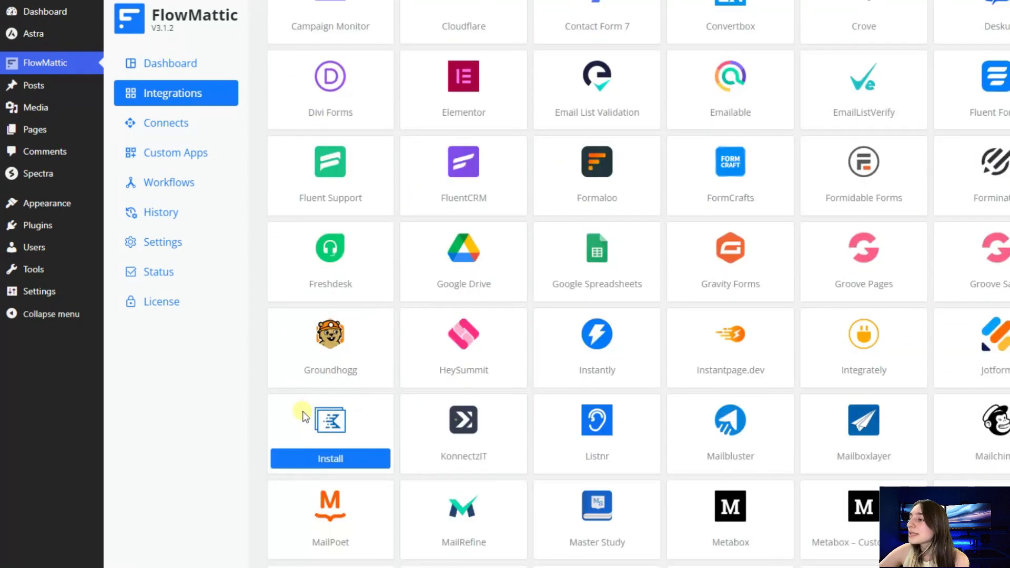
scroll(631, 368, "down", 4)
scroll(652, 299, "down", 1)
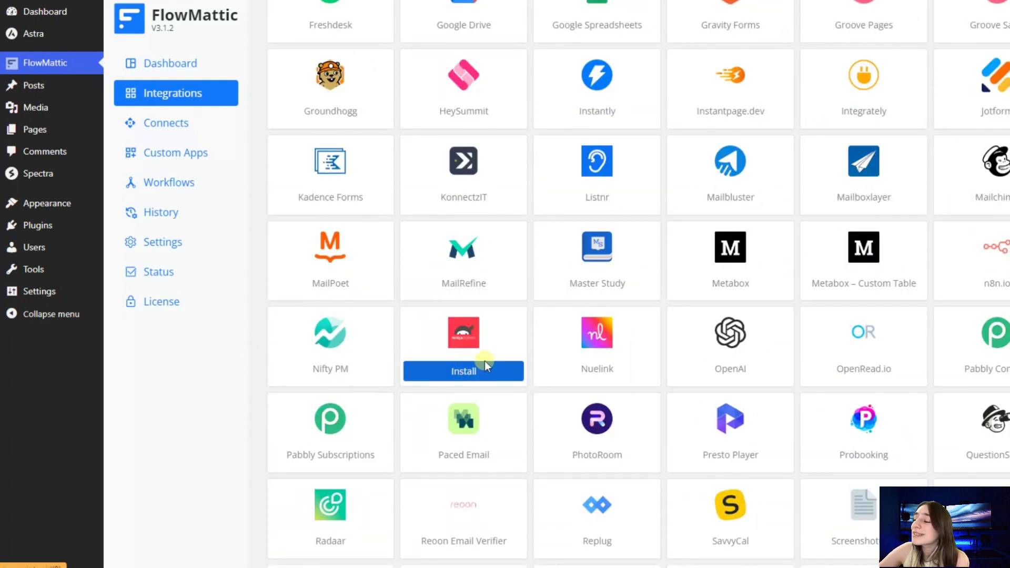
scroll(485, 363, "down", 6)
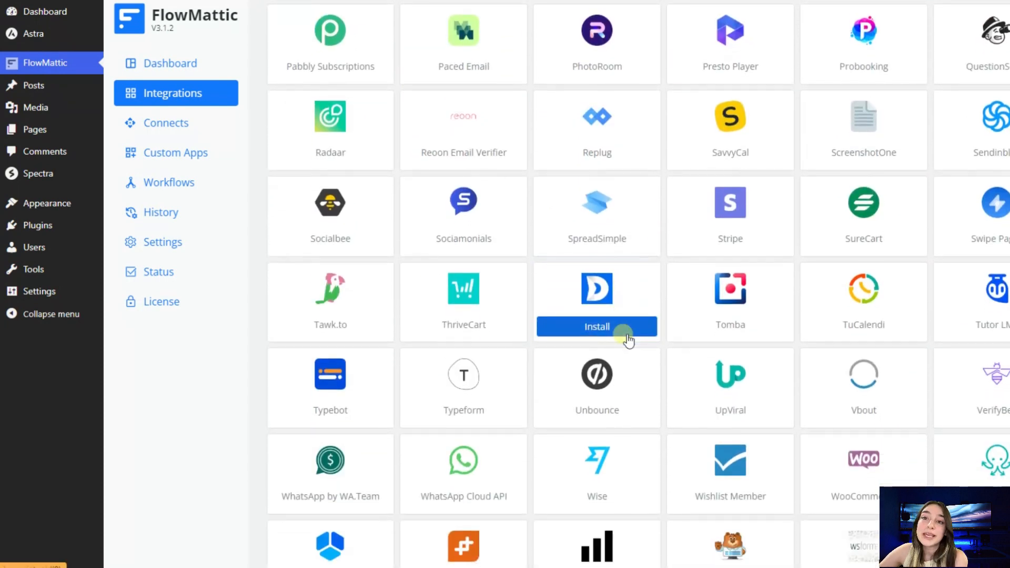